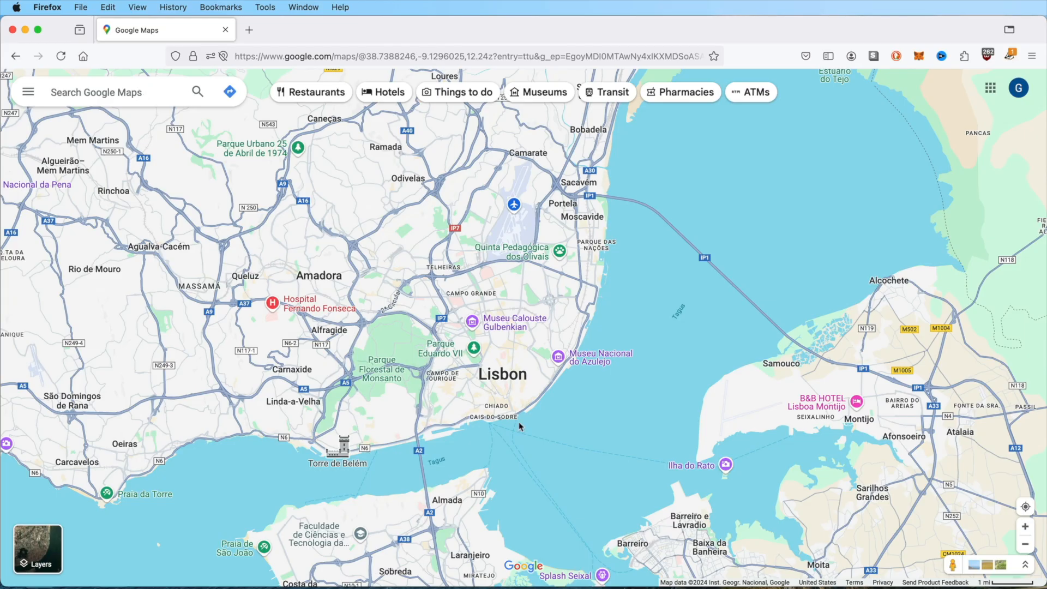
Frame central Lisbon from the riverfront to the Moorish Quarter and Alfama, and capture that map area as a screenshot.
{"action": "scroll", "coordinate": [570, 435], "scroll_direction": "down", "scroll_amount": 3}
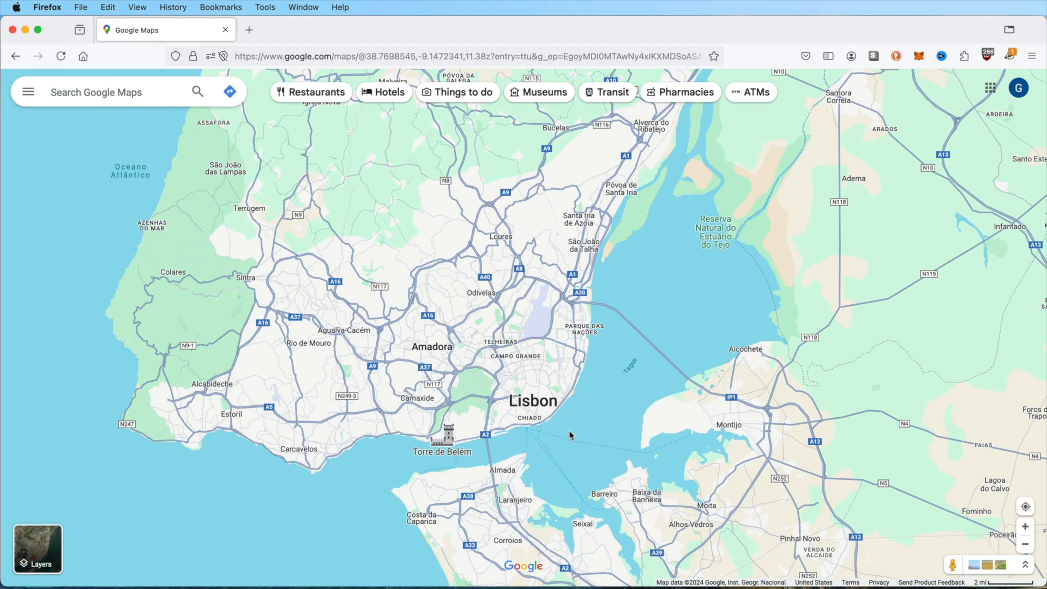
{"action": "scroll", "coordinate": [584, 445], "scroll_direction": "up", "scroll_amount": 4}
{"action": "scroll", "coordinate": [584, 444], "scroll_direction": "up", "scroll_amount": 5}
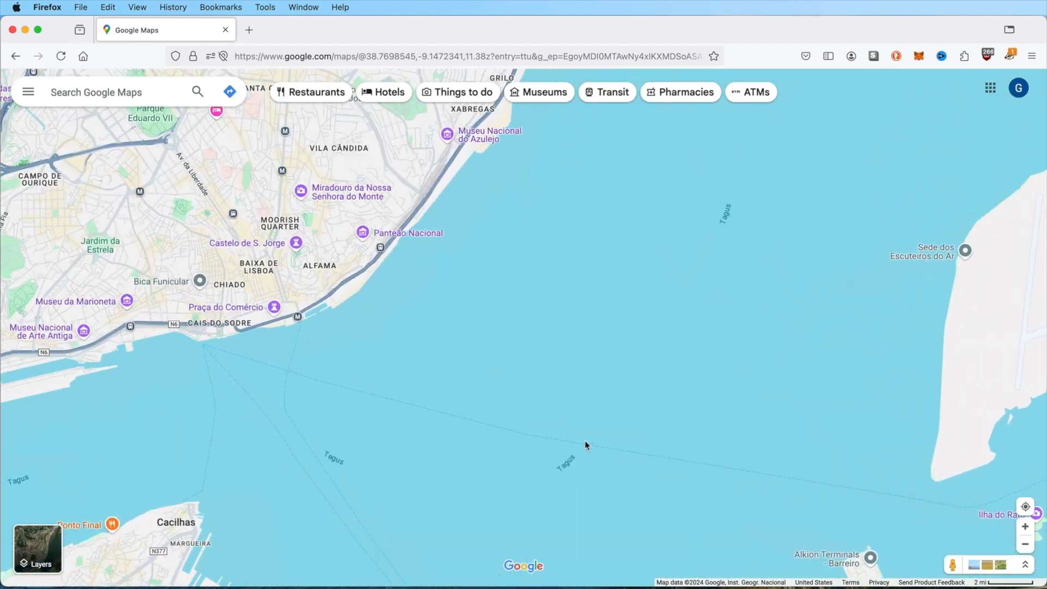
{"action": "left_click_drag", "start_coordinate": [392, 304], "coordinate": [690, 416]}
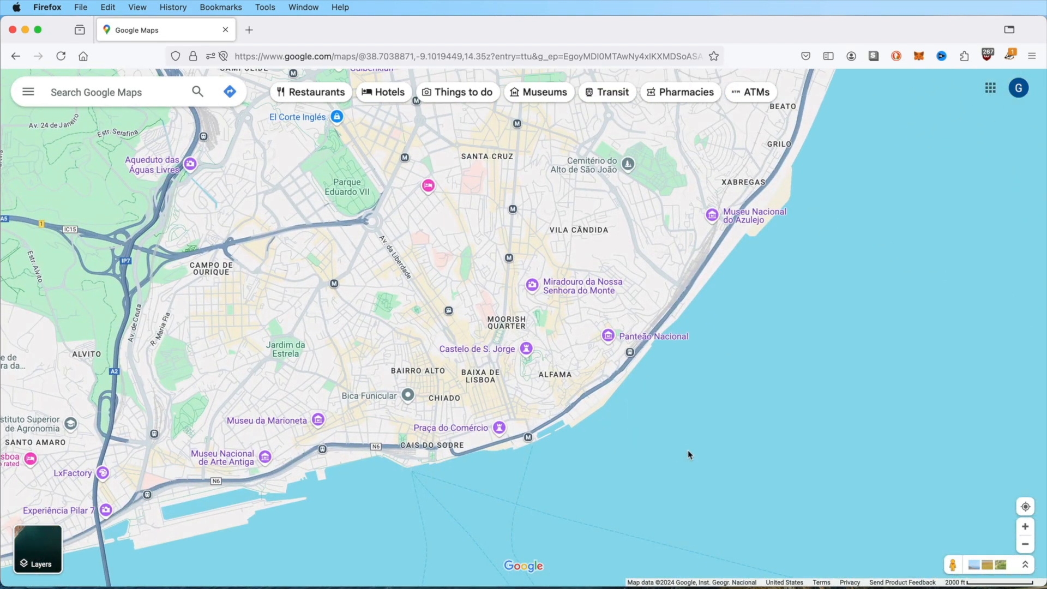
{"action": "scroll", "coordinate": [619, 424], "scroll_direction": "up", "scroll_amount": 3}
{"action": "scroll", "coordinate": [618, 418], "scroll_direction": "down", "scroll_amount": 1}
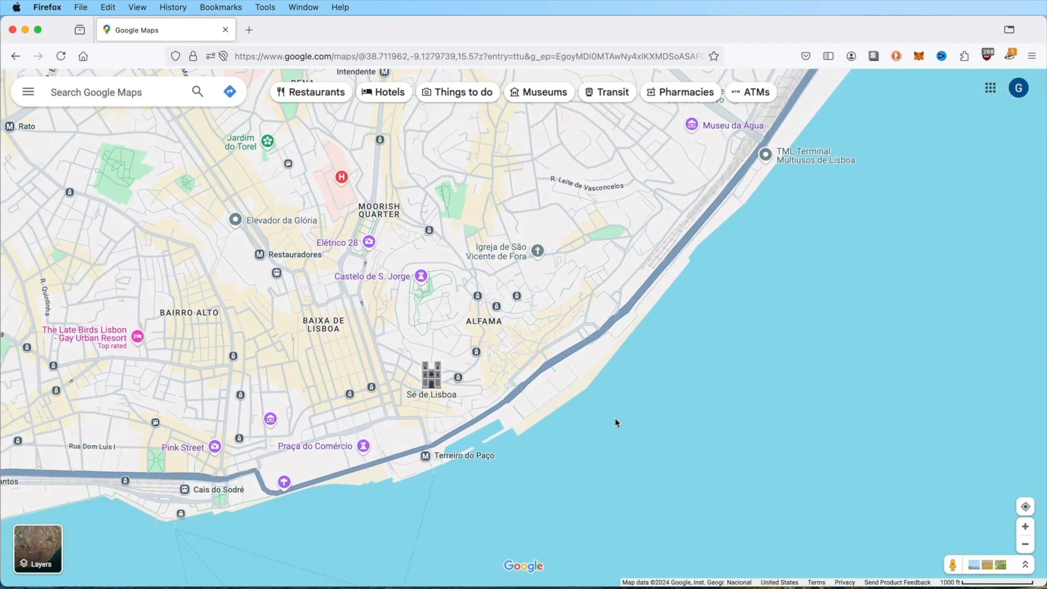
{"action": "left_click_drag", "start_coordinate": [615, 421], "coordinate": [744, 421]}
{"action": "scroll", "coordinate": [779, 437], "scroll_direction": "down", "scroll_amount": 1}
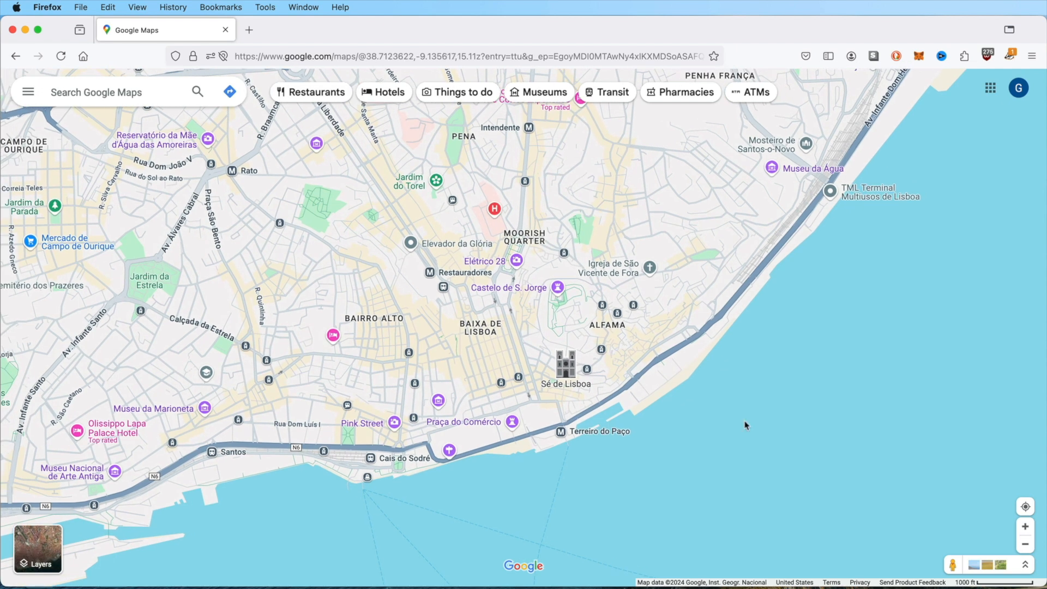
{"action": "key", "text": "super+shift+4"}
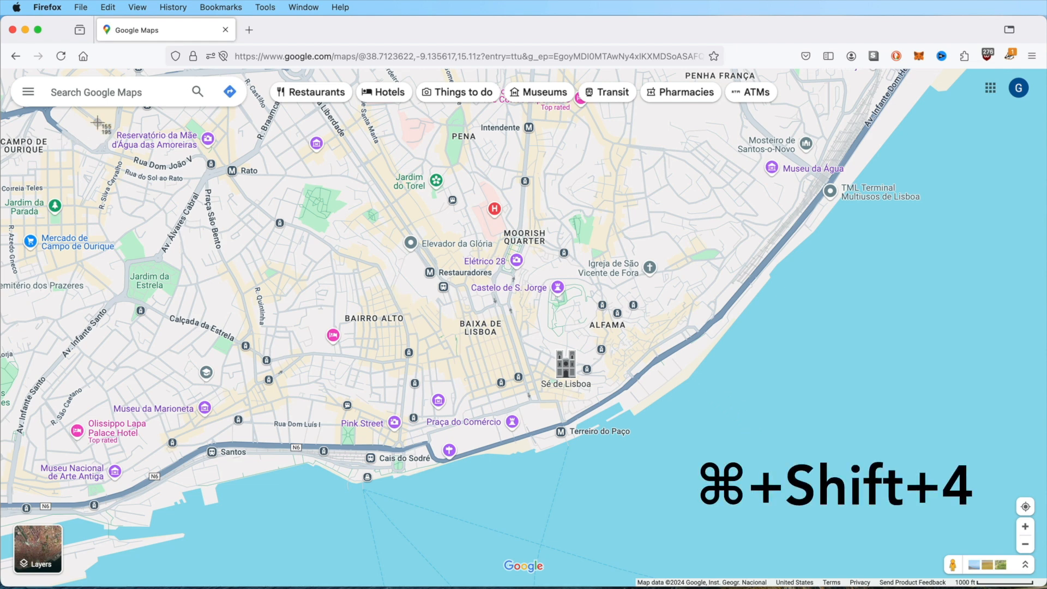
{"action": "left_click_drag", "start_coordinate": [92, 112], "coordinate": [944, 553]}
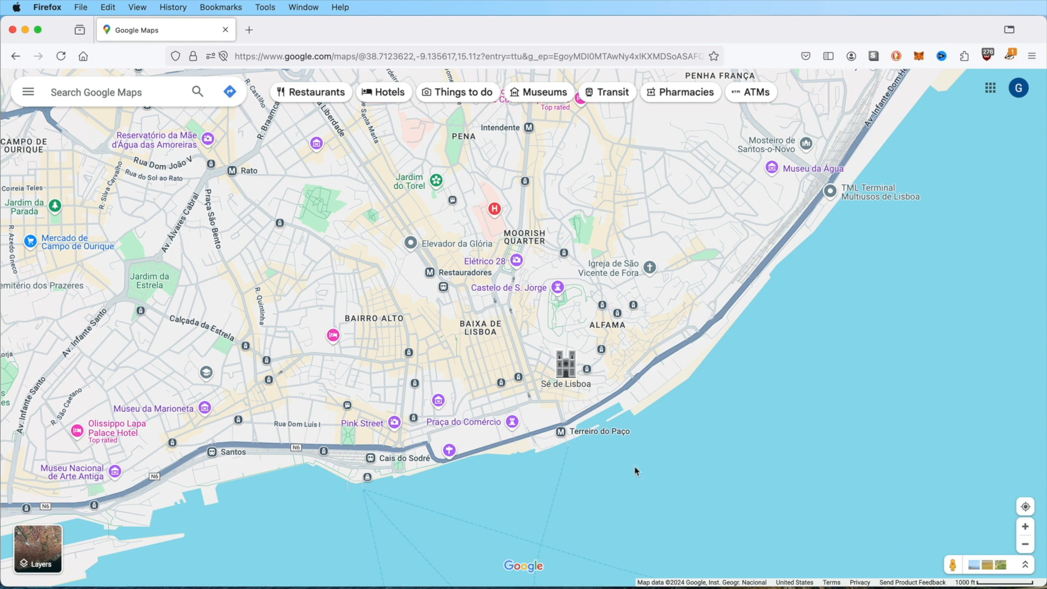
Switch from the browser to Keynote and delete the title, subtitle, and author and date placeholders from the slide.
{"action": "left_click", "coordinate": [13, 30]}
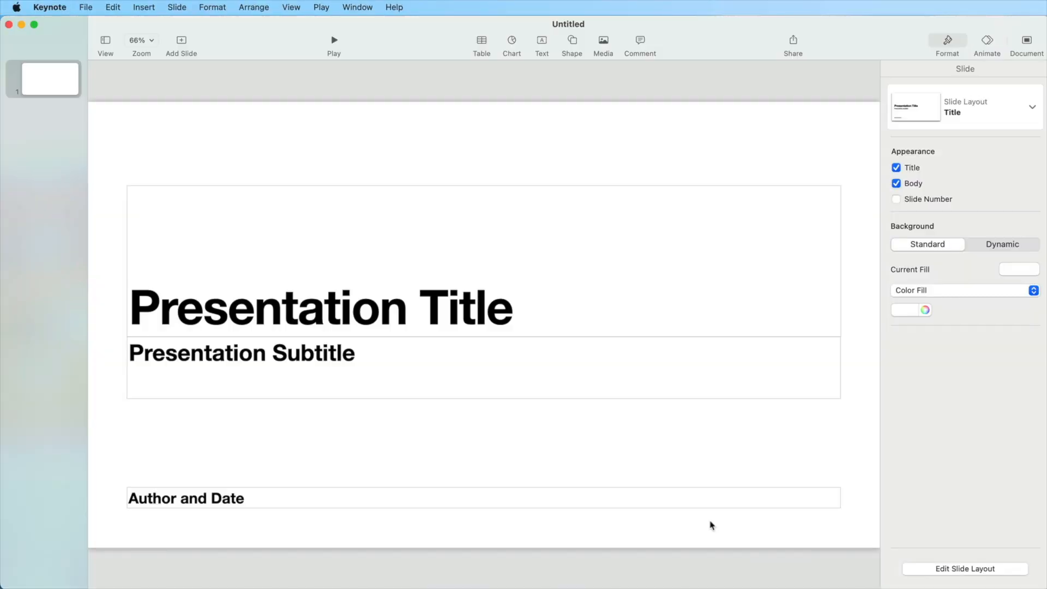
{"action": "left_click", "coordinate": [322, 314]}
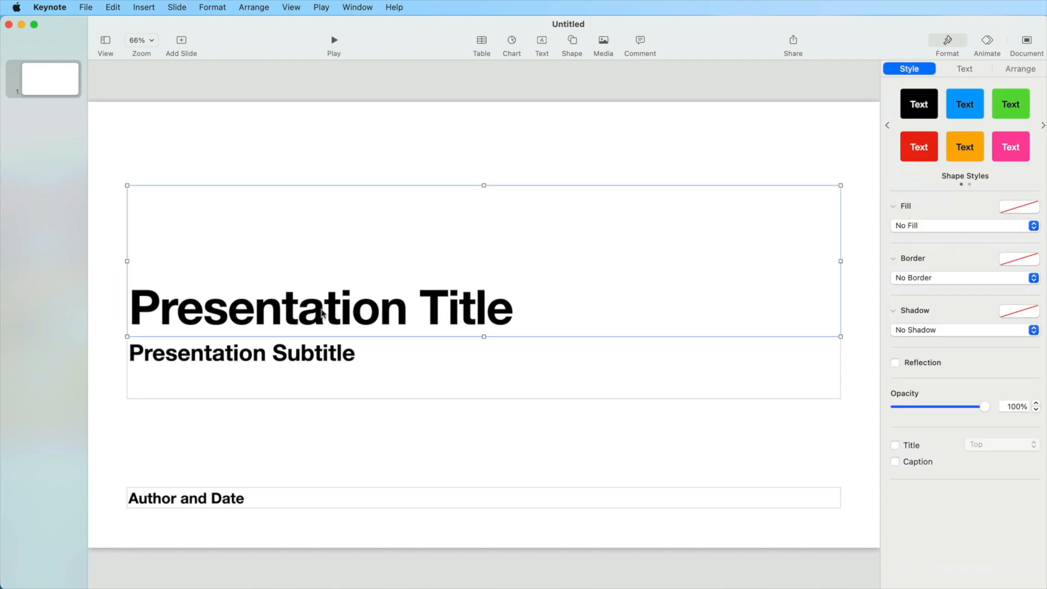
{"action": "key", "text": "Delete"}
{"action": "left_click", "coordinate": [305, 351]}
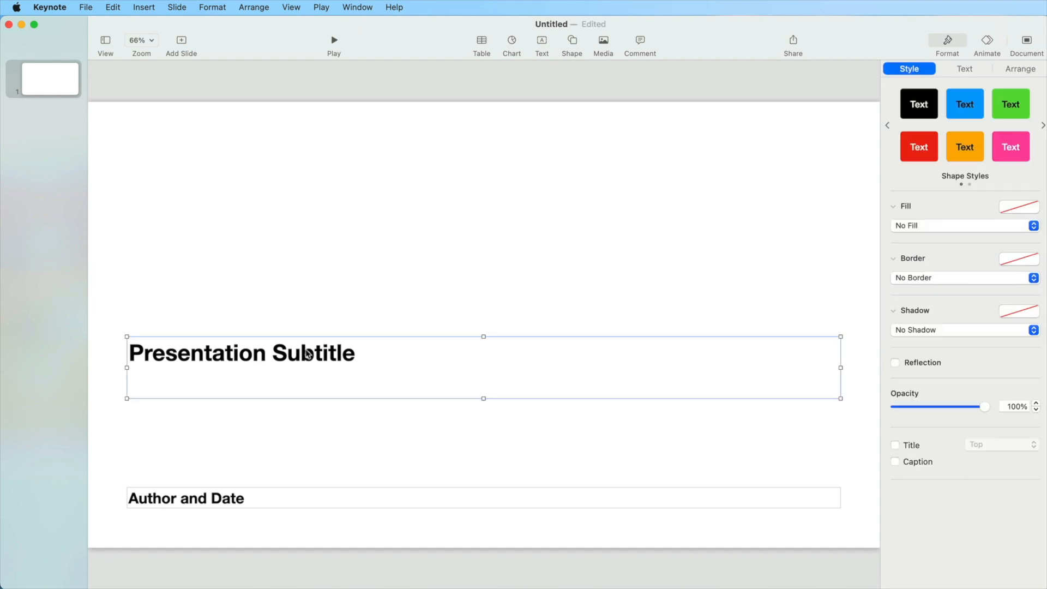
{"action": "key", "text": "Delete"}
{"action": "left_click", "coordinate": [253, 501]}
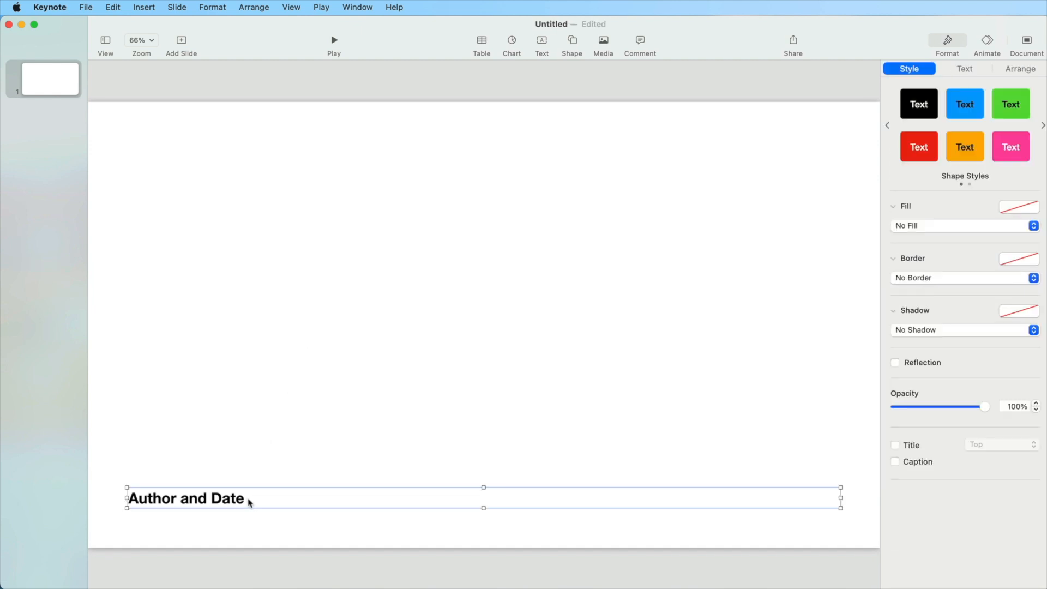
{"action": "key", "text": "Delete"}
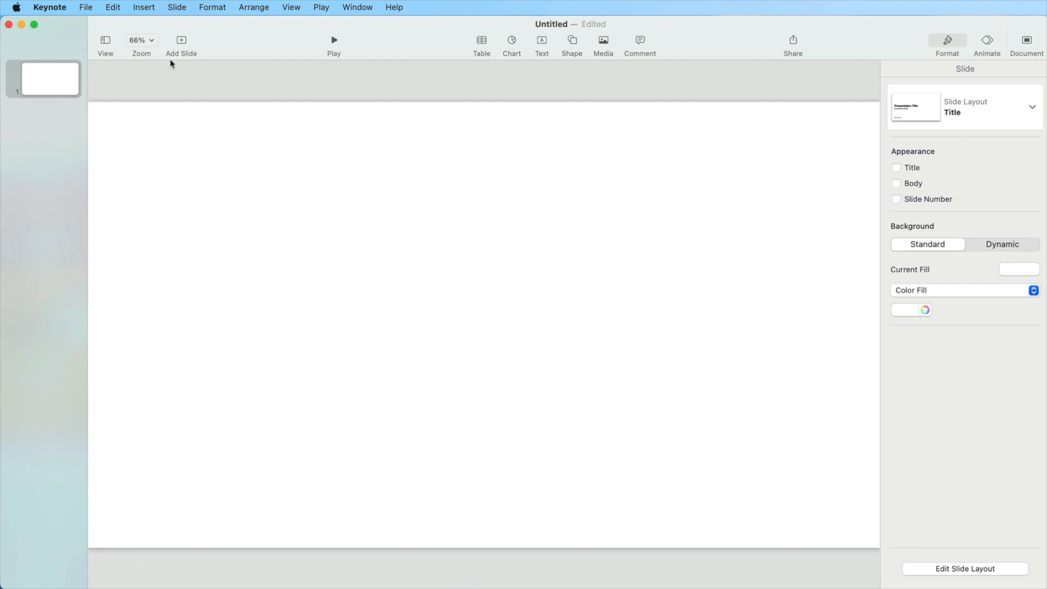
Insert the Lisbon Map image file from the Lisbon Map folder onto the empty slide.
{"action": "left_click", "coordinate": [146, 6]}
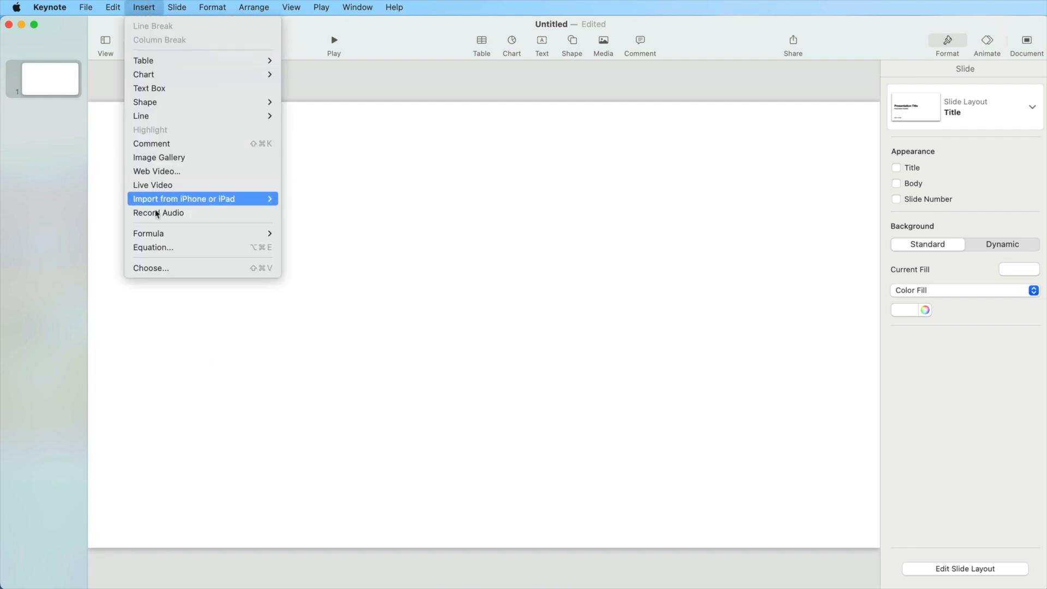
{"action": "left_click", "coordinate": [164, 269]}
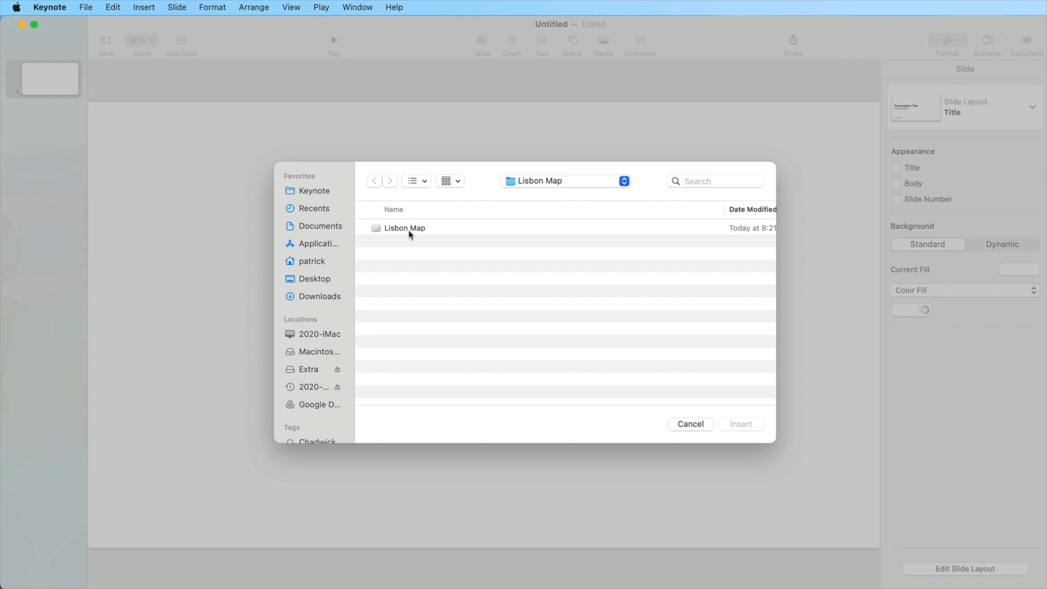
{"action": "left_click", "coordinate": [411, 233]}
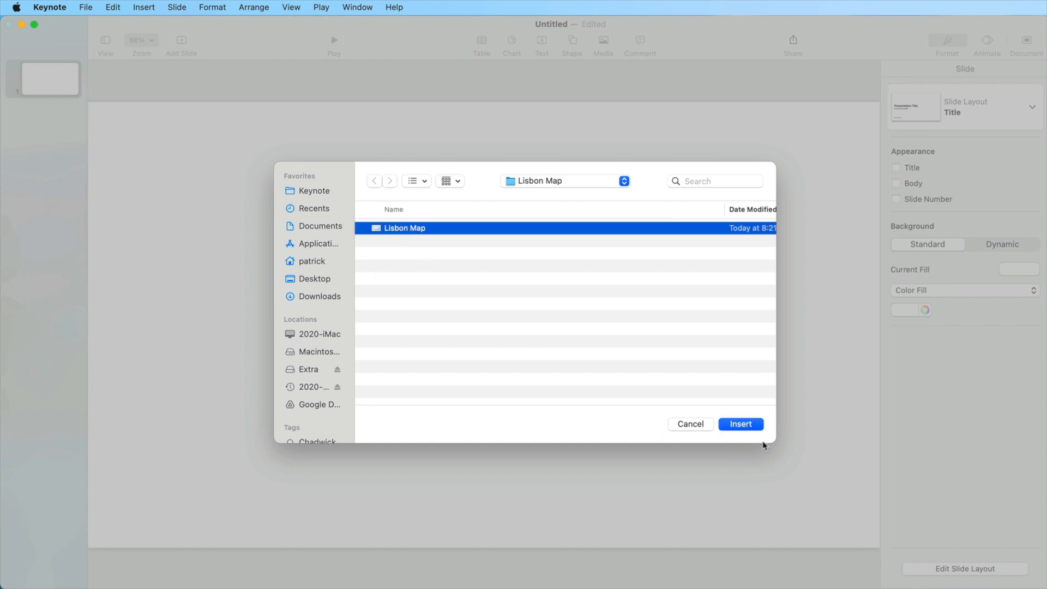
{"action": "left_click", "coordinate": [741, 425]}
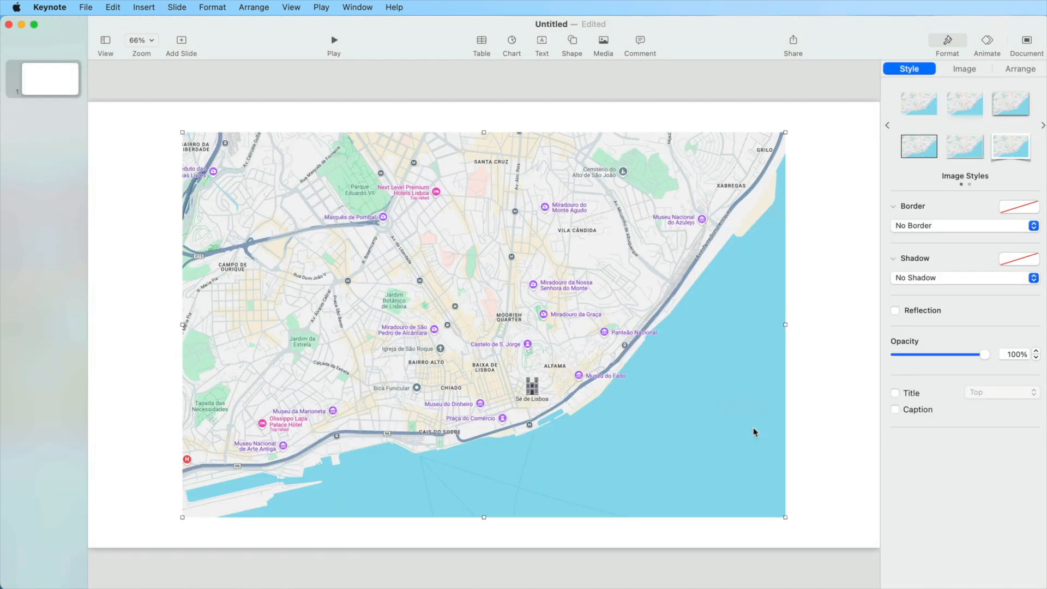
Move and enlarge the map image to about 1952 by 1246 pt so it covers the slide, and lock it.
{"action": "left_click_drag", "start_coordinate": [522, 373], "coordinate": [421, 338]}
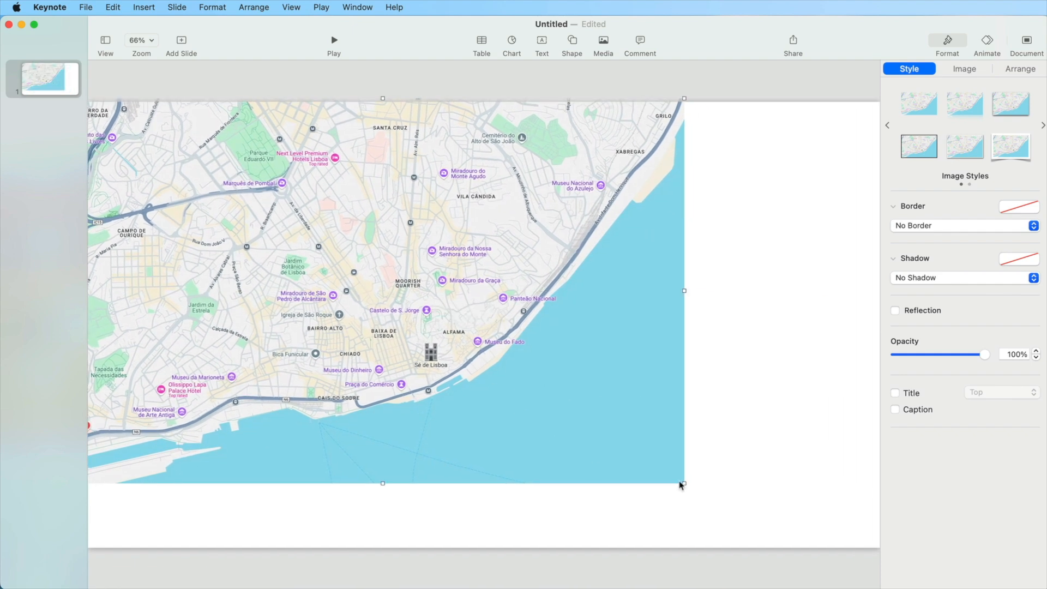
{"action": "left_click_drag", "start_coordinate": [681, 479], "coordinate": [916, 571]}
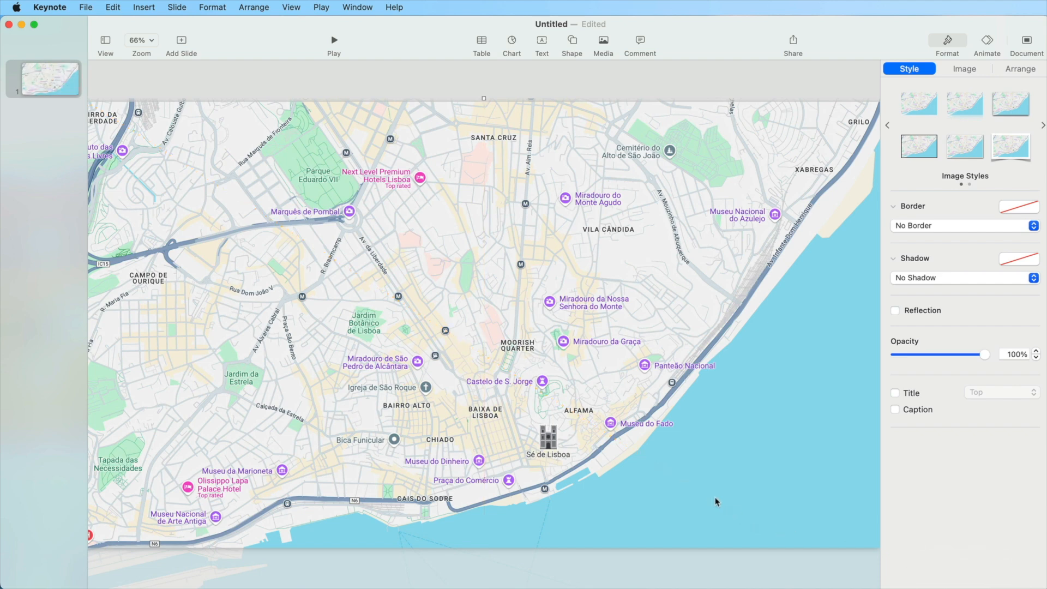
{"action": "mouse_move", "coordinate": [716, 500]}
{"action": "left_mouse_down"}
{"action": "mouse_move", "coordinate": [732, 500]}
{"action": "mouse_move", "coordinate": [718, 501]}
{"action": "left_mouse_up"}
{"action": "left_click", "coordinate": [254, 7]}
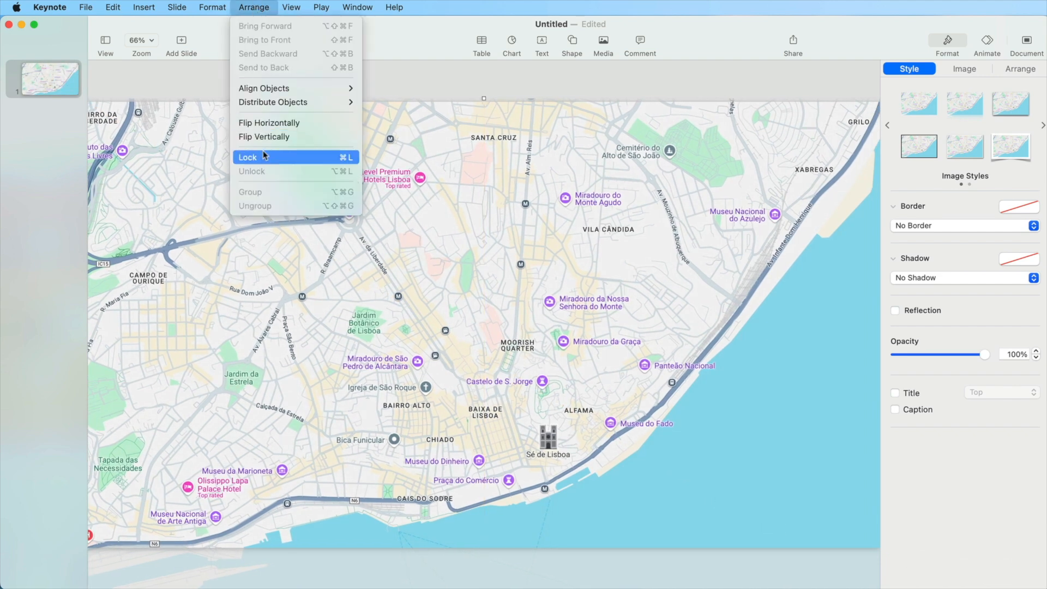
{"action": "left_click", "coordinate": [300, 163]}
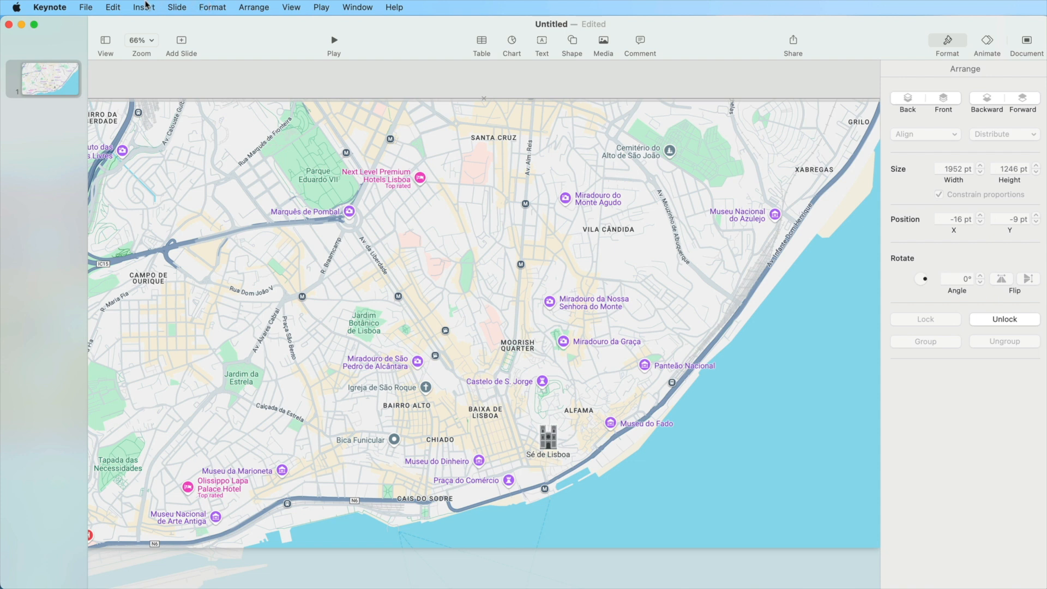
Draw a closed pen outline around the Alfama district, running past the Moorish Quarter and Panteão Nacional and back along the waterfront road.
{"action": "left_click", "coordinate": [145, 5]}
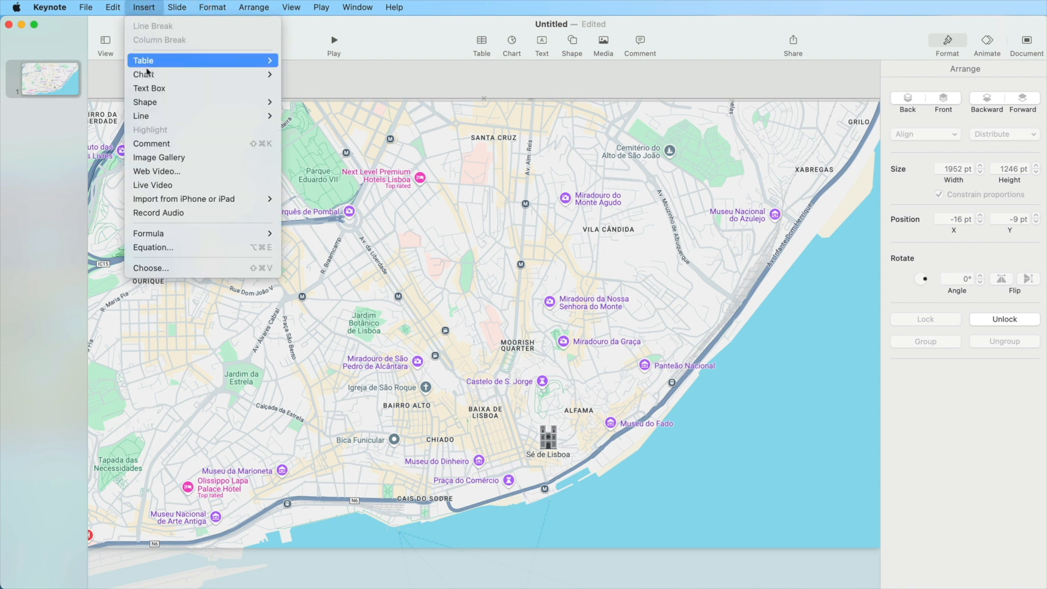
{"action": "mouse_move", "coordinate": [159, 117]}
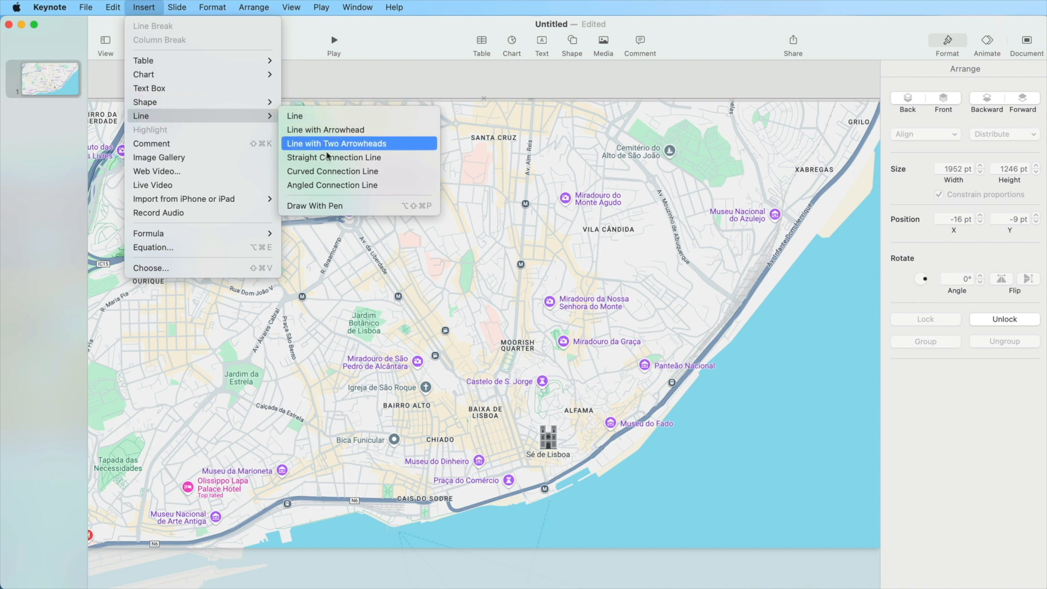
{"action": "left_click", "coordinate": [374, 210]}
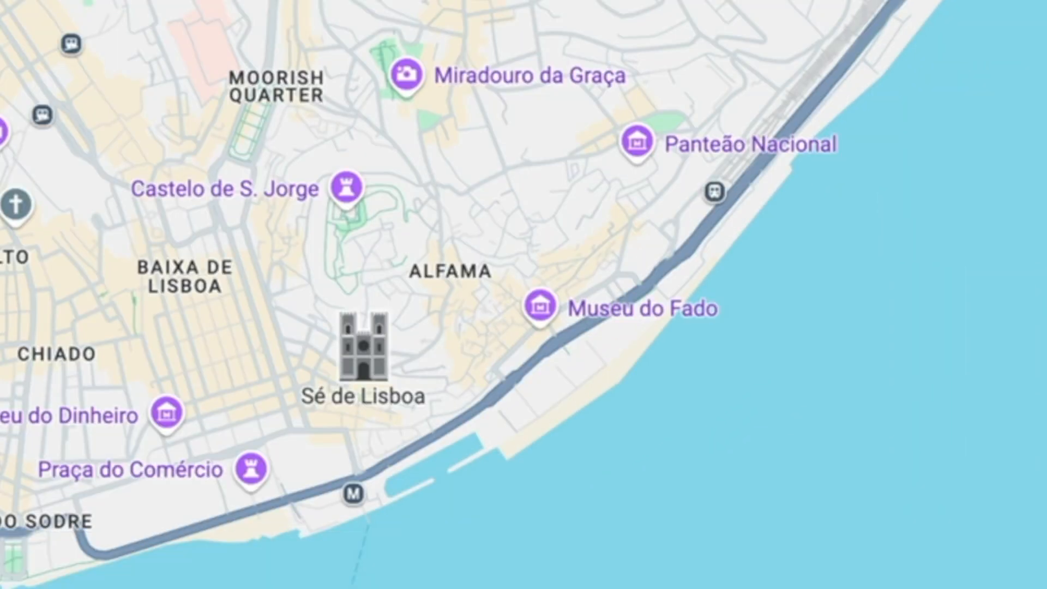
{"action": "left_click", "coordinate": [359, 482]}
{"action": "left_click", "coordinate": [346, 432]}
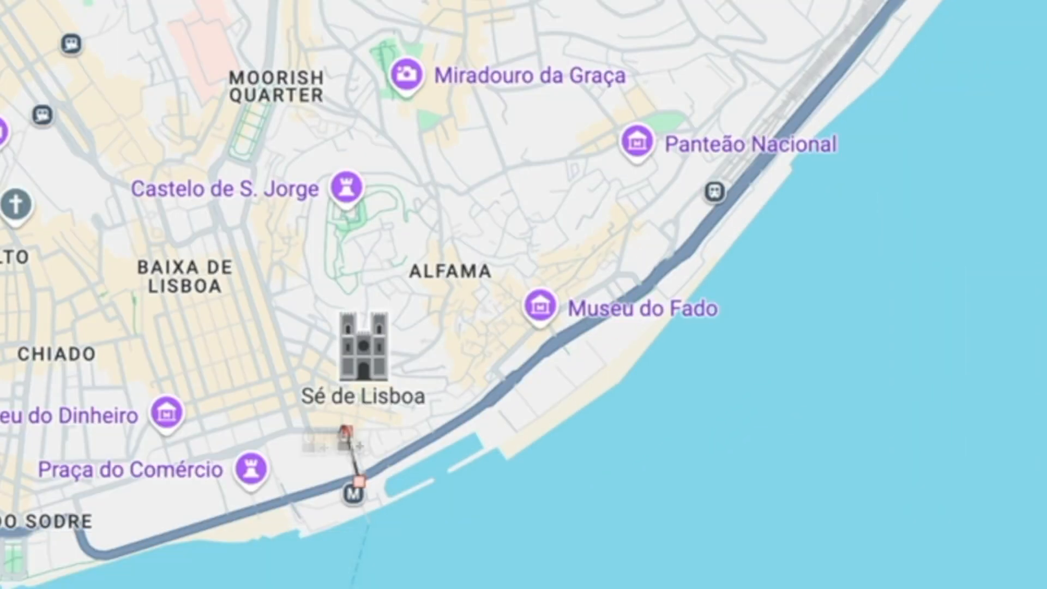
{"action": "left_click", "coordinate": [312, 432]}
{"action": "left_click", "coordinate": [242, 229]}
{"action": "left_click", "coordinate": [276, 103]}
{"action": "left_click", "coordinate": [345, 107]}
{"action": "left_click", "coordinate": [382, 130]}
{"action": "left_click", "coordinate": [423, 169]}
{"action": "left_click", "coordinate": [643, 122]}
{"action": "left_click", "coordinate": [708, 128]}
{"action": "left_click", "coordinate": [731, 189]}
{"action": "left_click", "coordinate": [681, 259]}
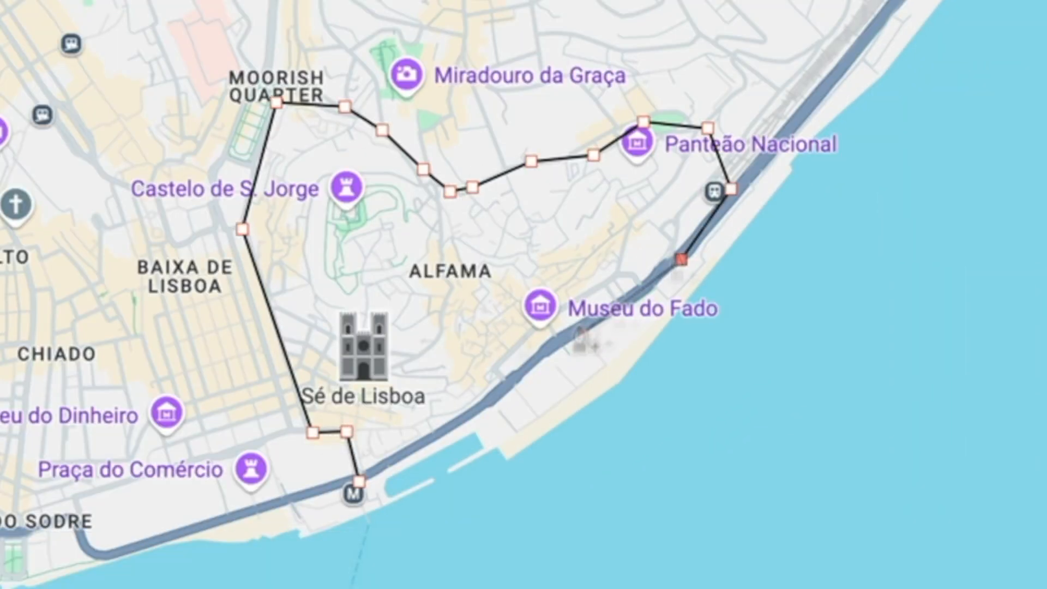
{"action": "left_click", "coordinate": [583, 333]}
{"action": "left_click", "coordinate": [550, 353]}
{"action": "left_click", "coordinate": [487, 403]}
{"action": "left_click", "coordinate": [418, 451]}
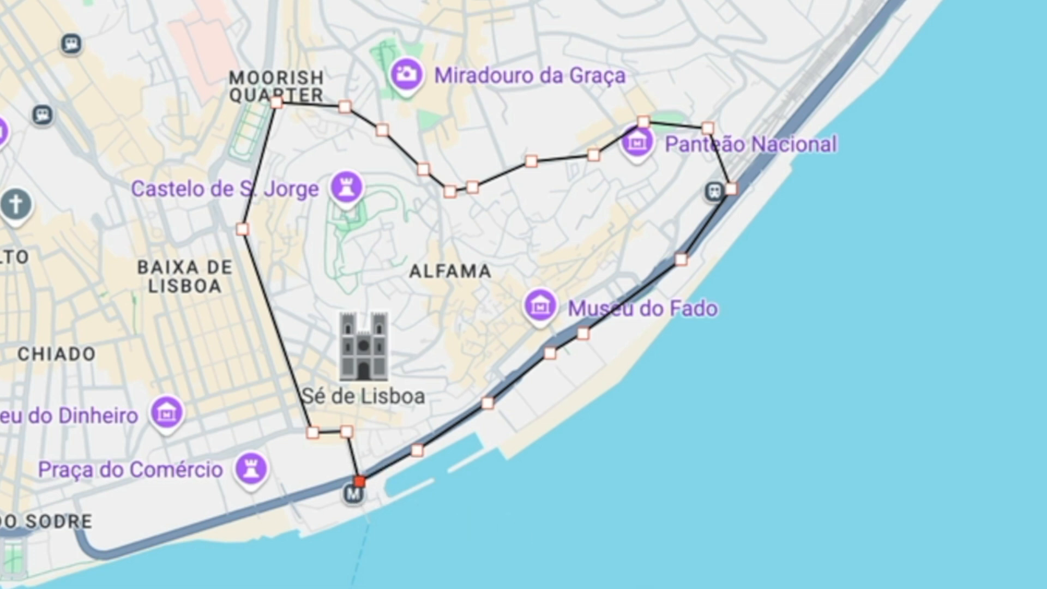
{"action": "left_click", "coordinate": [845, 506]}
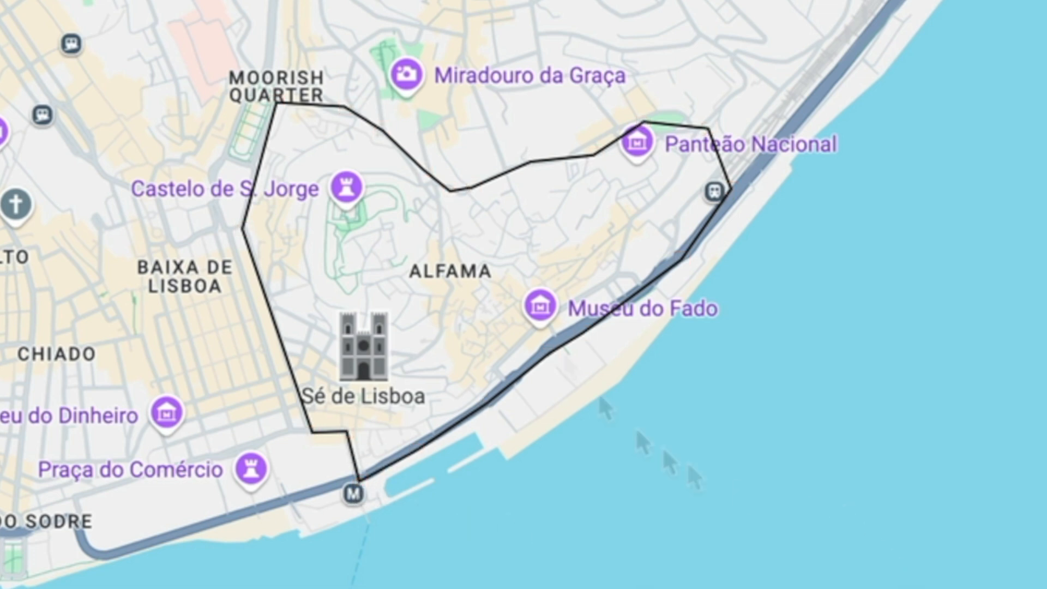
Make the Alfama outline's points editable and refine its western edge and the northern edge below Miradouro da Graça with extra points.
{"action": "left_click", "coordinate": [477, 184]}
{"action": "key", "text": "a"}
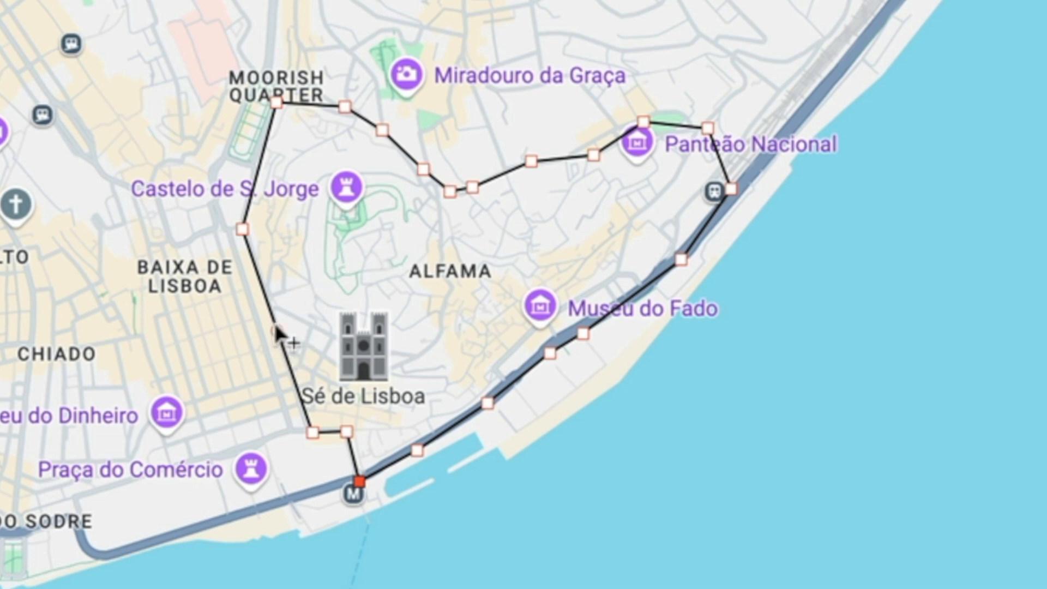
{"action": "mouse_move", "coordinate": [278, 333]}
{"action": "left_mouse_down"}
{"action": "mouse_move", "coordinate": [199, 338]}
{"action": "mouse_move", "coordinate": [298, 327]}
{"action": "mouse_move", "coordinate": [329, 303]}
{"action": "mouse_move", "coordinate": [271, 320]}
{"action": "left_mouse_up"}
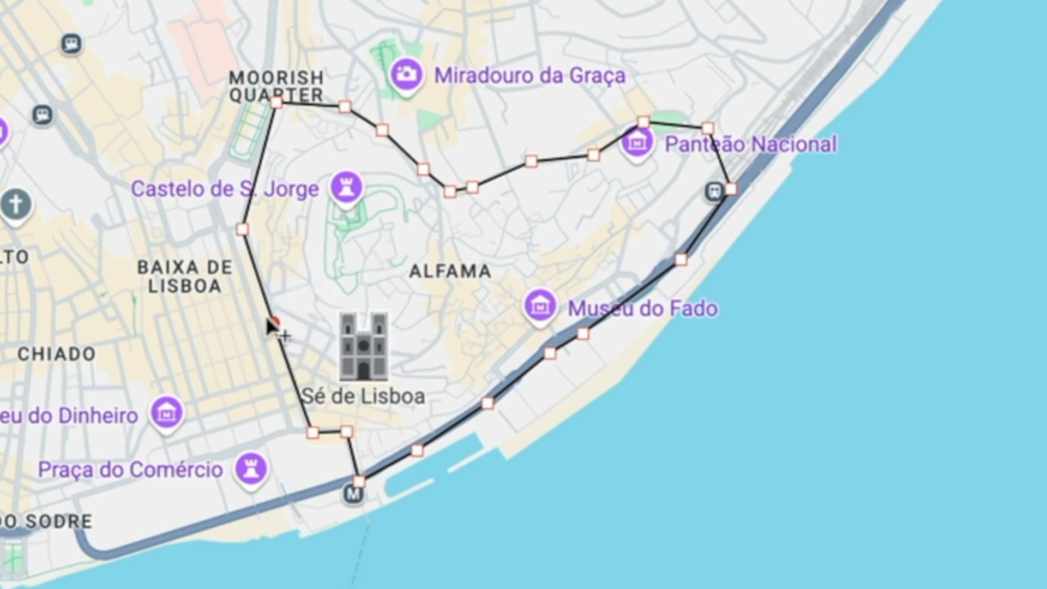
{"action": "mouse_move", "coordinate": [403, 145]}
{"action": "left_mouse_down"}
{"action": "mouse_move", "coordinate": [394, 172]}
{"action": "mouse_move", "coordinate": [418, 139]}
{"action": "mouse_move", "coordinate": [406, 158]}
{"action": "left_mouse_up"}
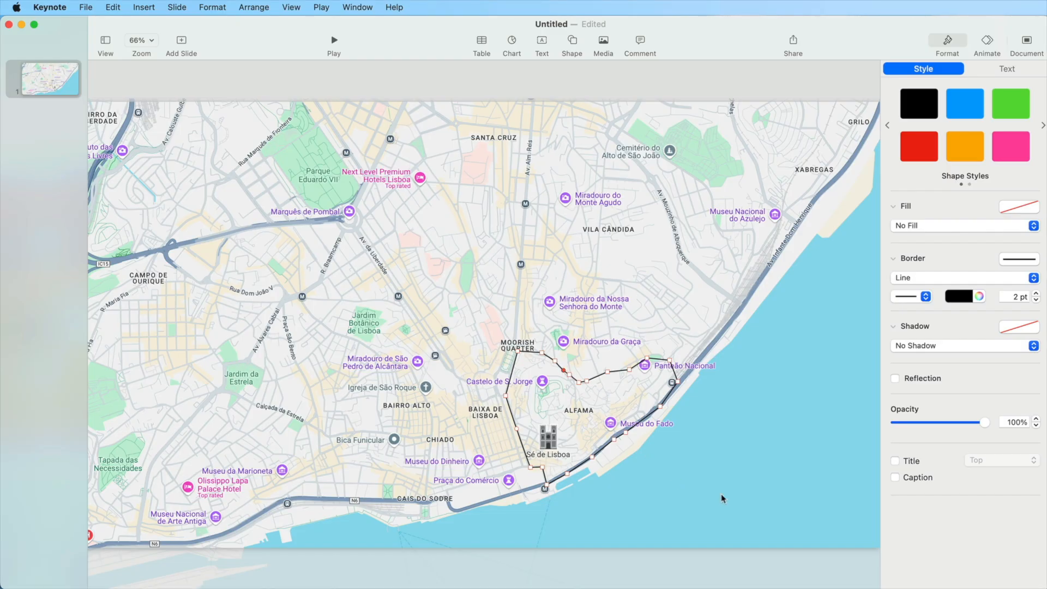
{"action": "left_click", "coordinate": [730, 499]}
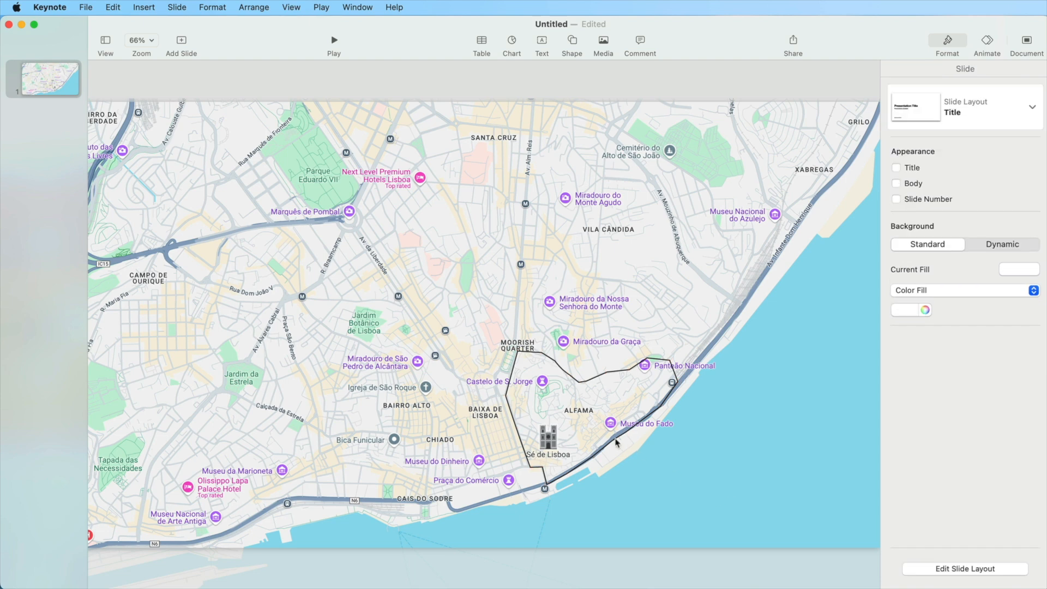
Set the Alfama outline's border to a solid red line 7 pt wide.
{"action": "left_click", "coordinate": [614, 441]}
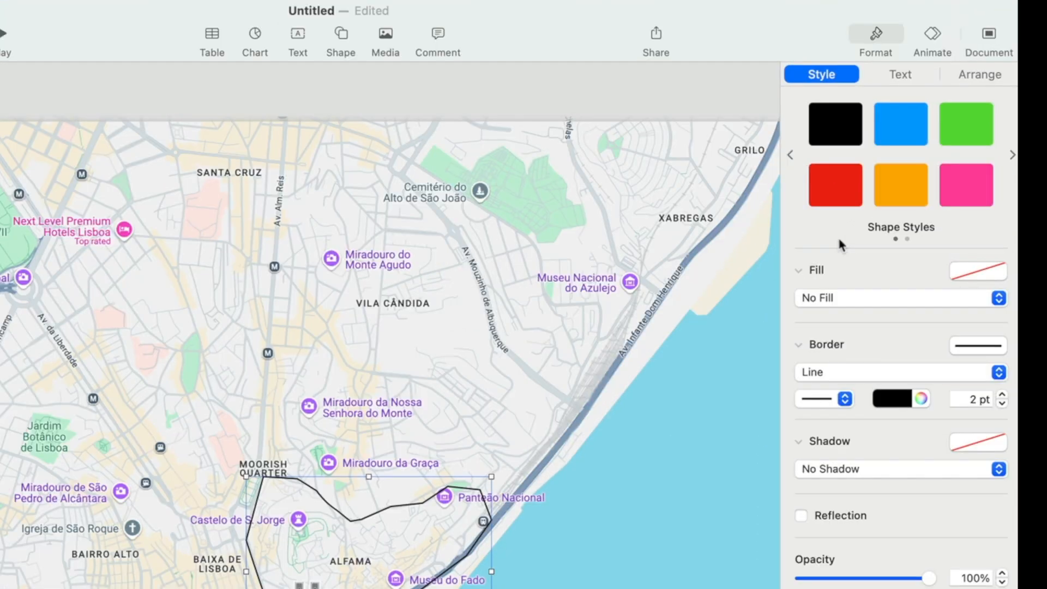
{"action": "left_click", "coordinate": [822, 402]}
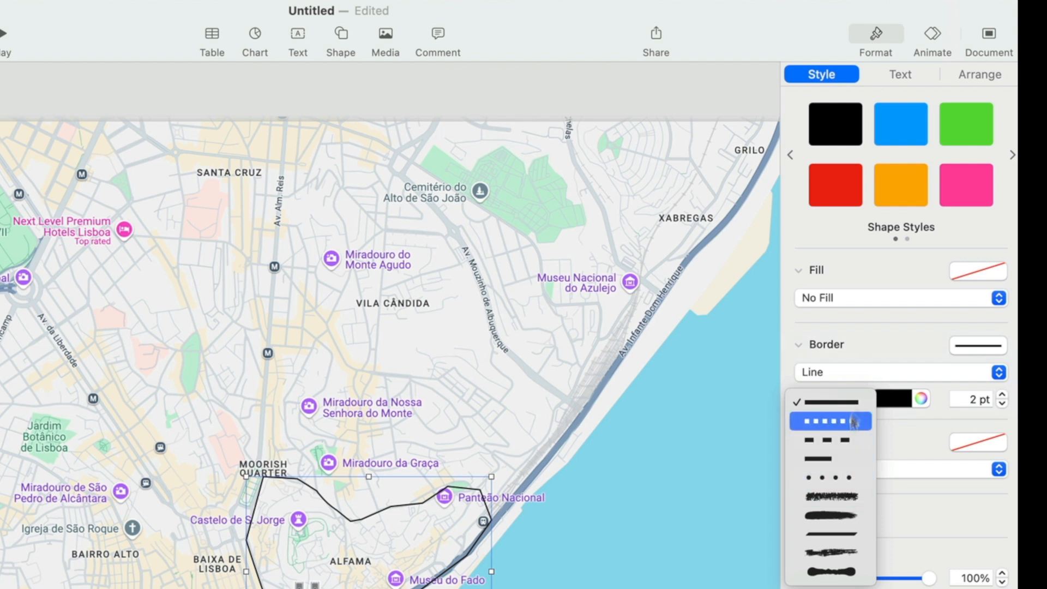
{"action": "left_click", "coordinate": [873, 346]}
{"action": "left_click", "coordinate": [893, 399]}
{"action": "left_click", "coordinate": [945, 484]}
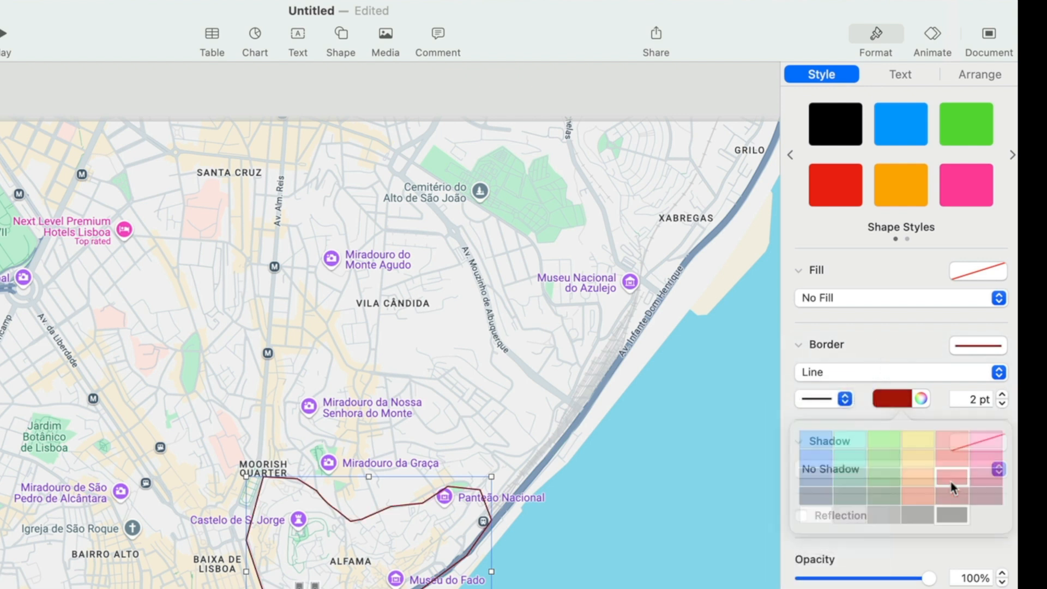
{"action": "left_click", "coordinate": [1003, 395]}
{"action": "left_click", "coordinate": [1002, 395]}
{"action": "left_click", "coordinate": [1002, 395]}
{"action": "left_click", "coordinate": [1002, 395]}
{"action": "left_click", "coordinate": [1002, 395]}
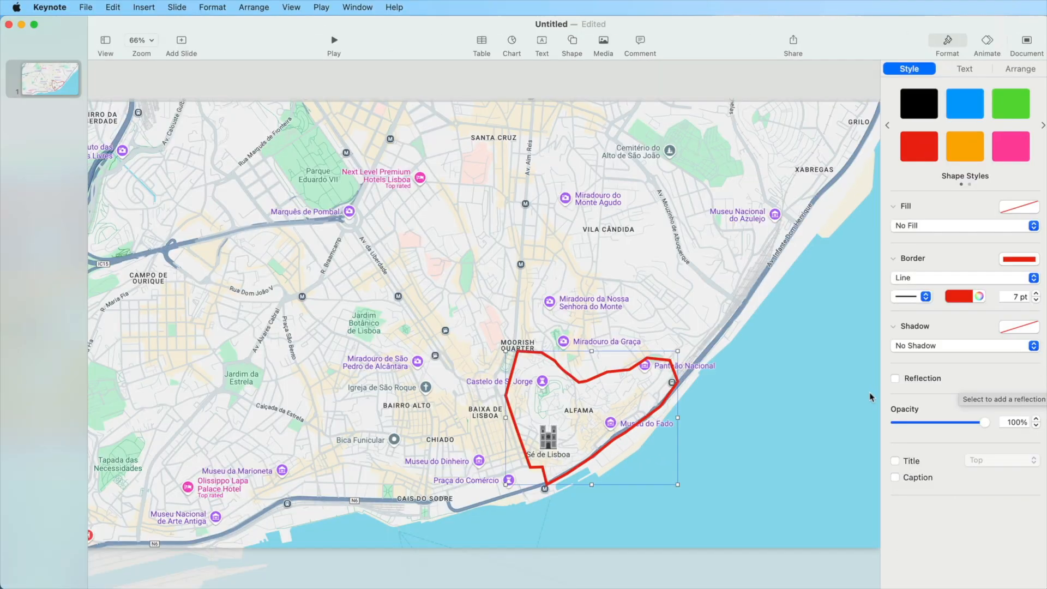
Copy the red Alfama outline, paste a duplicate, and move one of the two outlines up over Vila Cândida.
{"action": "left_click", "coordinate": [681, 536]}
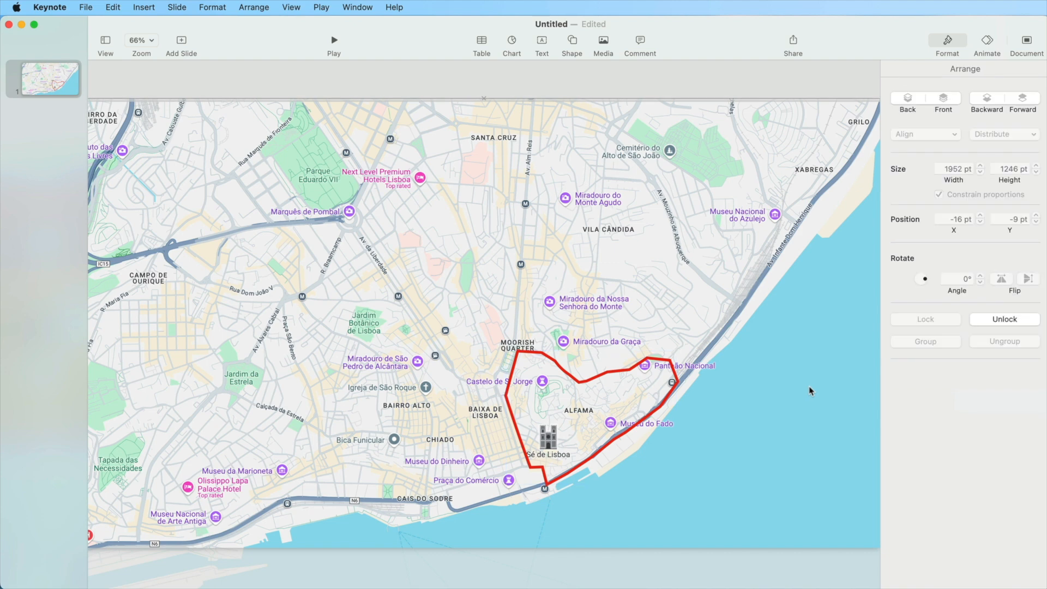
{"action": "left_click", "coordinate": [592, 380]}
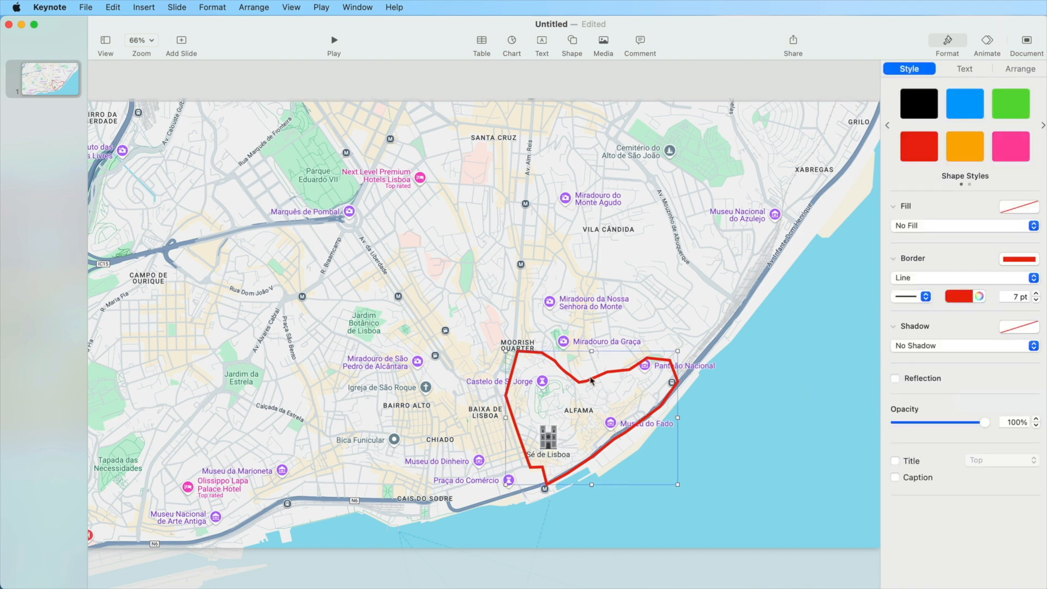
{"action": "right_click", "coordinate": [592, 380]}
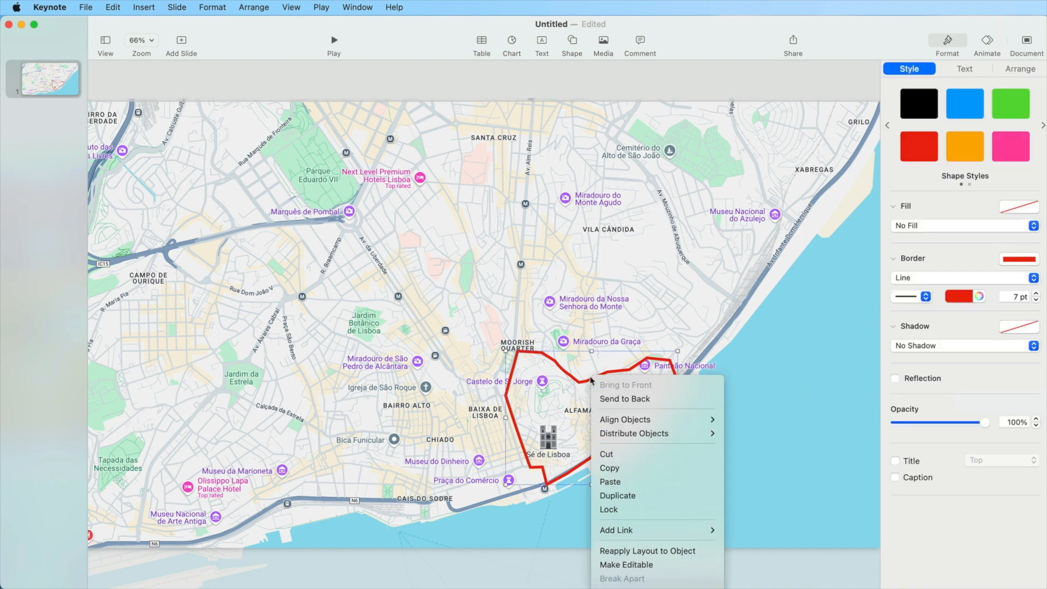
{"action": "left_click", "coordinate": [610, 468]}
{"action": "key", "text": "super+v"}
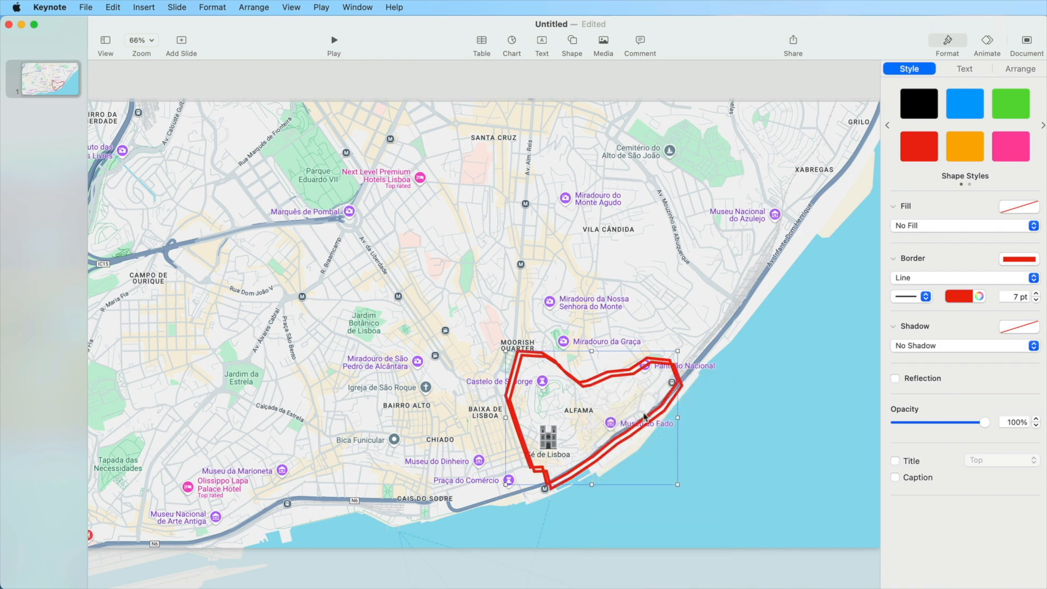
{"action": "left_click_drag", "start_coordinate": [646, 417], "coordinate": [695, 235]}
Give the outline around Alfama a Line Draw build-in effect with acceleration set to None, and preview it.
{"action": "left_click", "coordinate": [618, 443]}
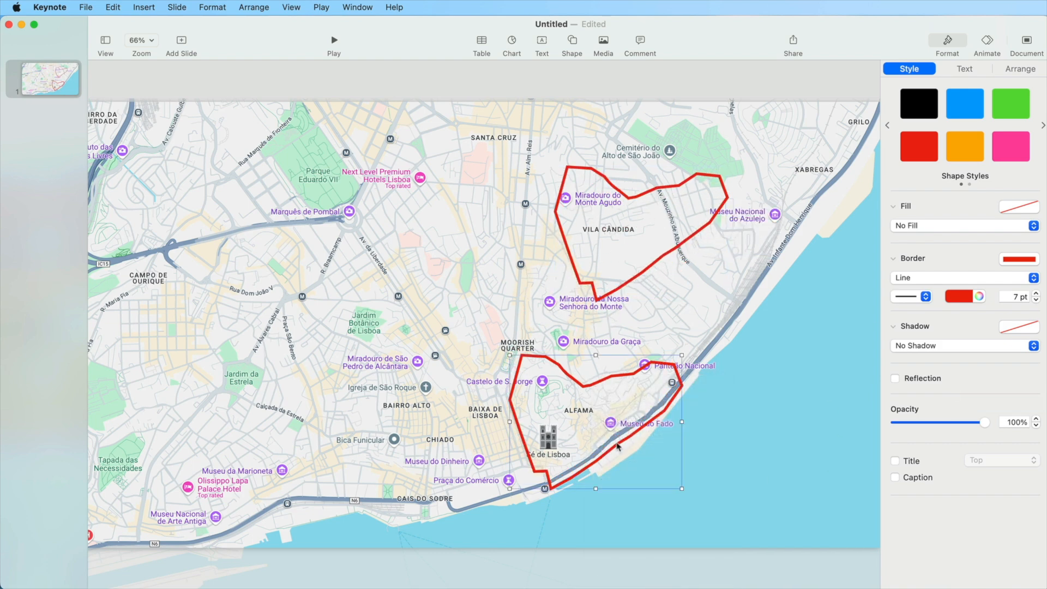
{"action": "left_click", "coordinate": [988, 41]}
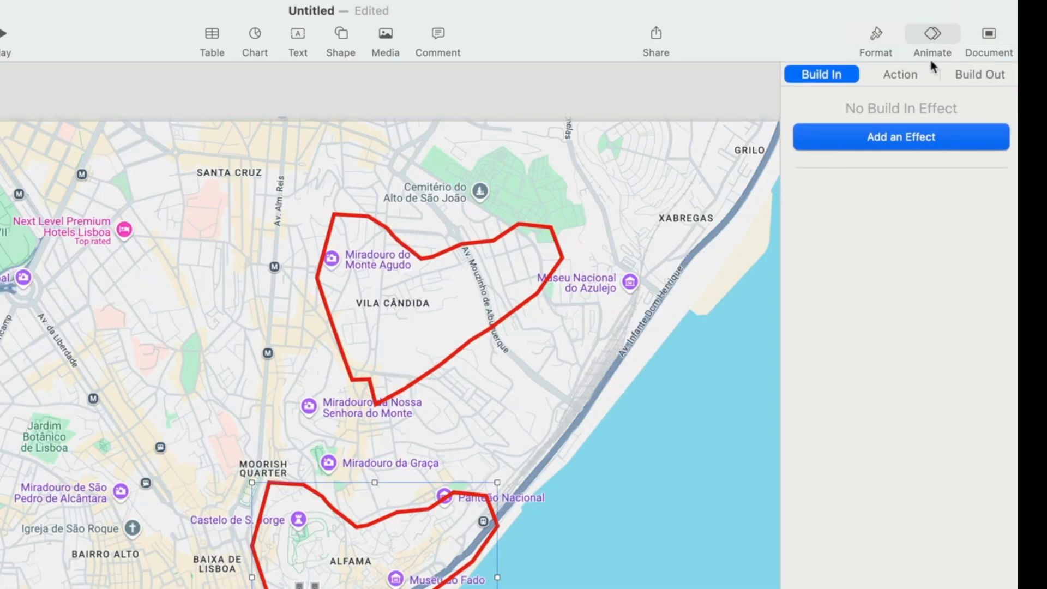
{"action": "left_click", "coordinate": [919, 136]}
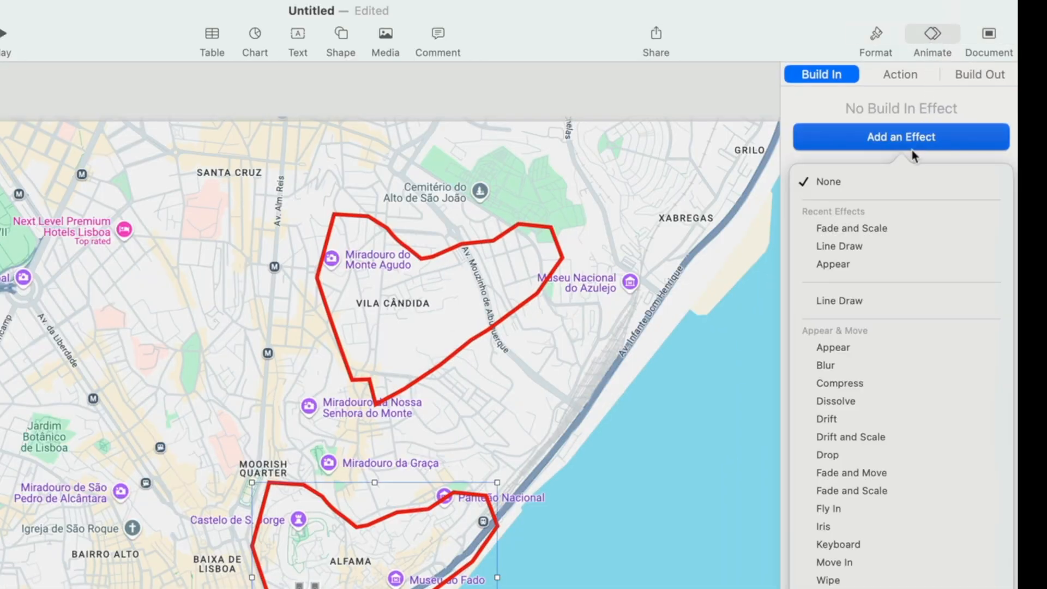
{"action": "left_click", "coordinate": [884, 304]}
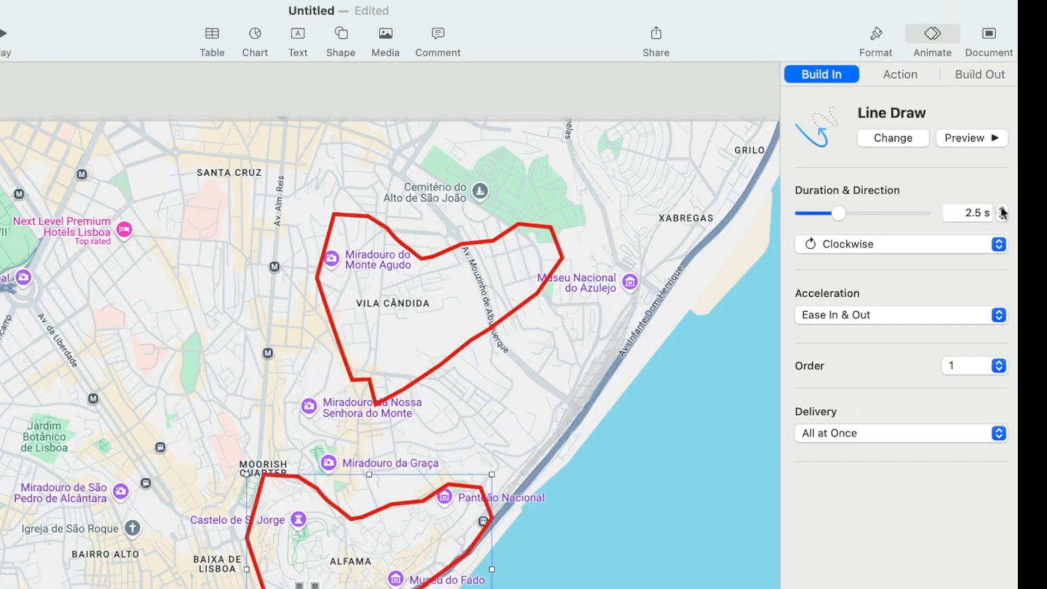
{"action": "left_click", "coordinate": [944, 312]}
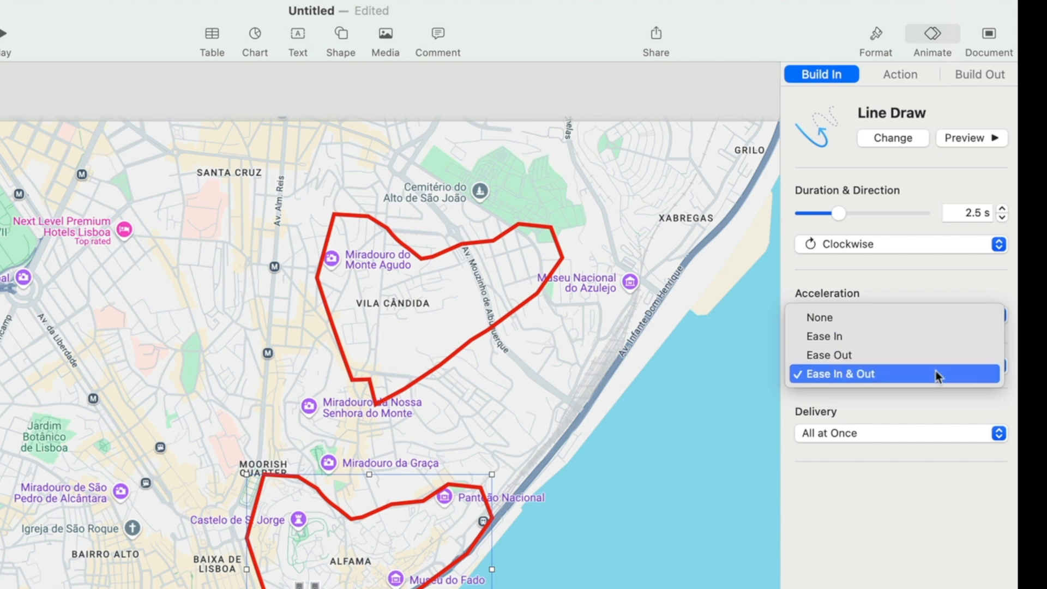
{"action": "left_click", "coordinate": [934, 319]}
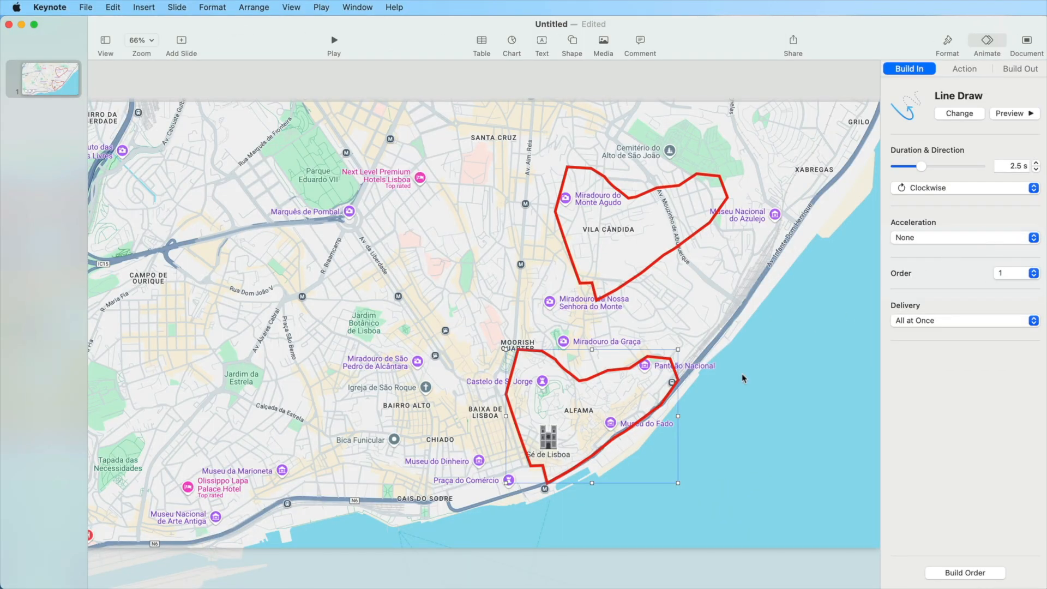
{"action": "left_click", "coordinate": [1010, 114]}
{"action": "left_click", "coordinate": [828, 317]}
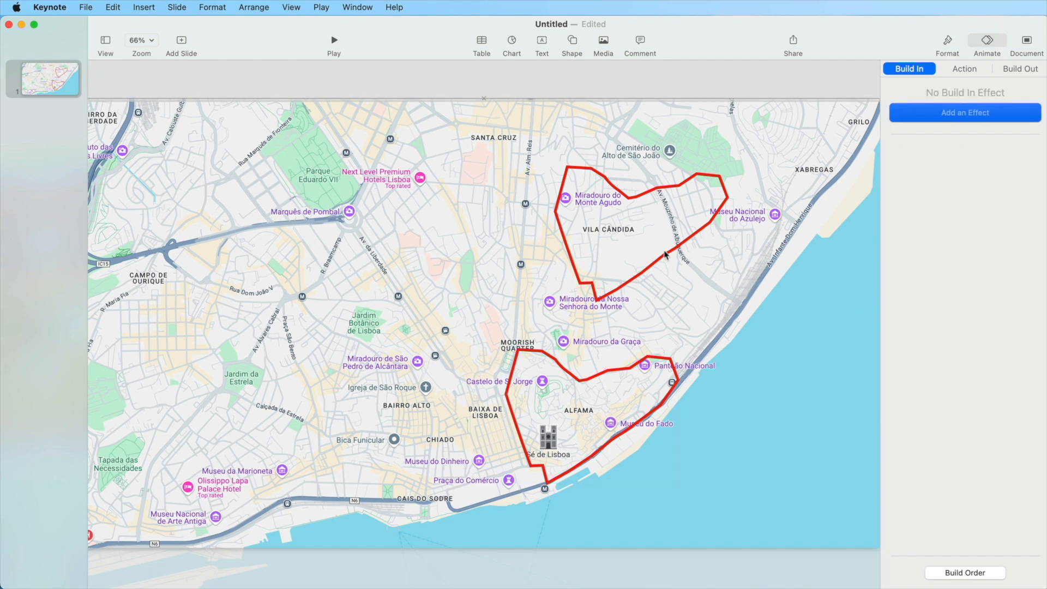
Restyle the outline over Vila Cândida with no border, a solid red color fill and 40% opacity.
{"action": "left_click", "coordinate": [665, 254]}
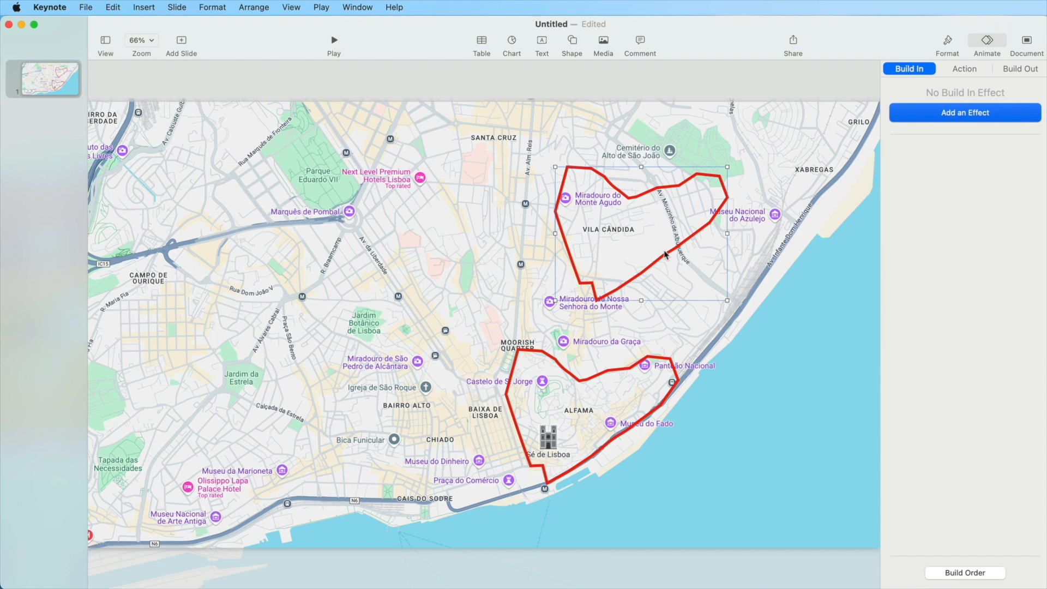
{"action": "left_click", "coordinate": [947, 41]}
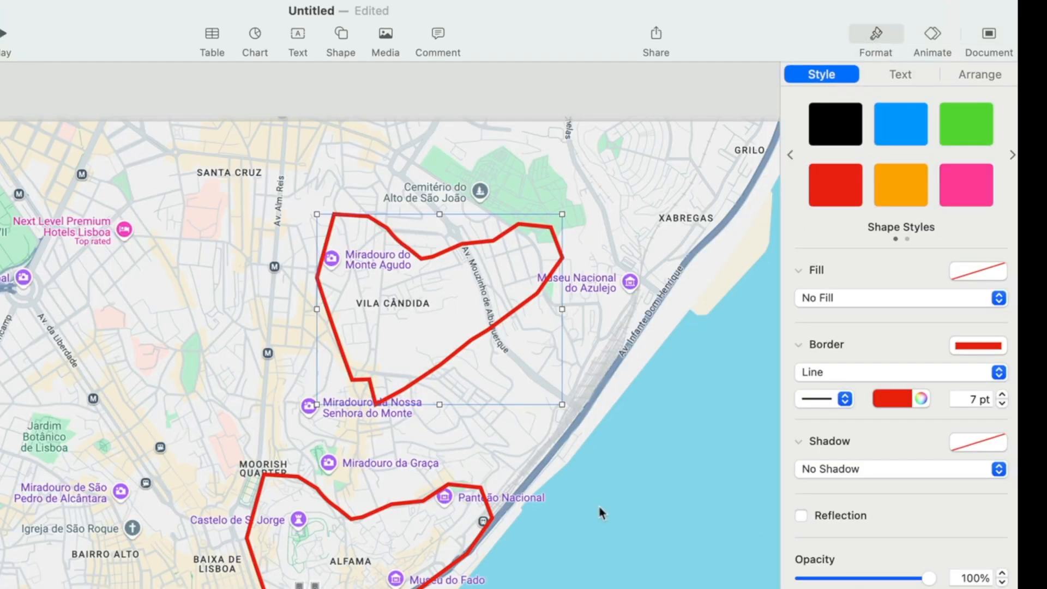
{"action": "left_click", "coordinate": [942, 373]}
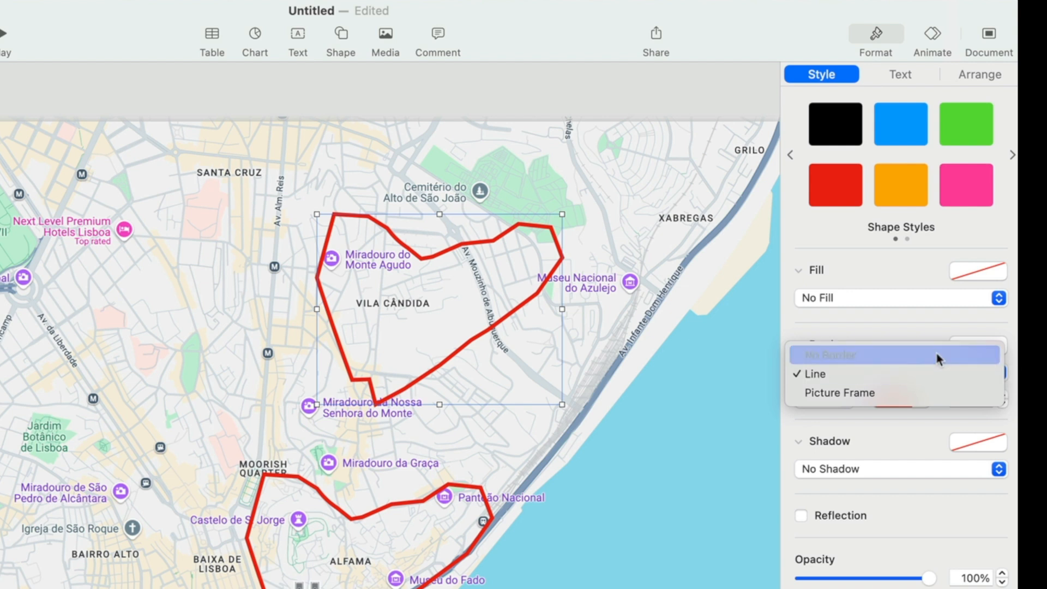
{"action": "left_click", "coordinate": [937, 355]}
{"action": "left_click", "coordinate": [882, 297]}
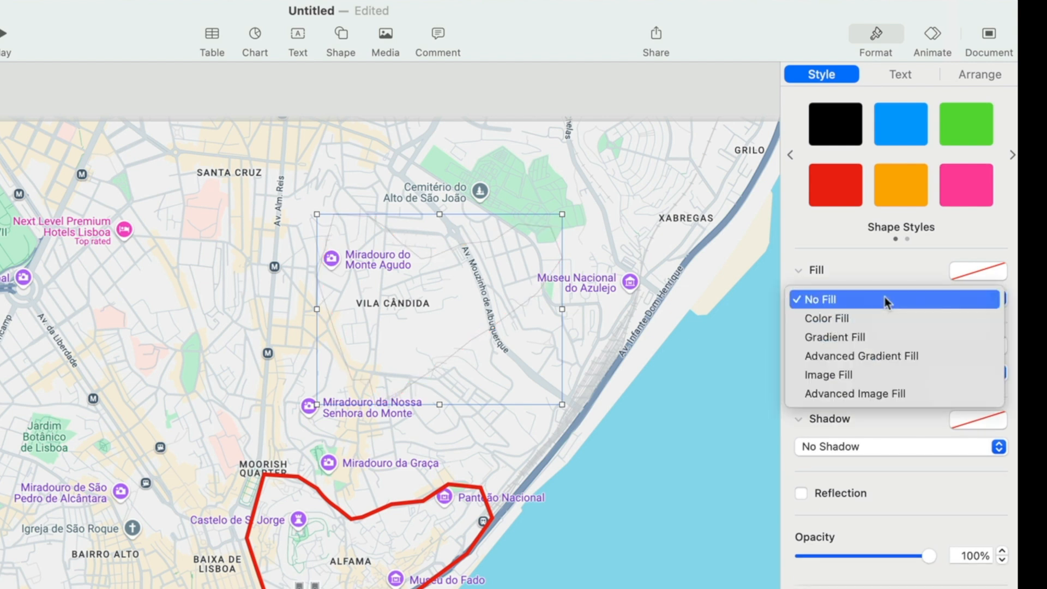
{"action": "left_click", "coordinate": [888, 319]}
{"action": "left_click", "coordinate": [842, 198]}
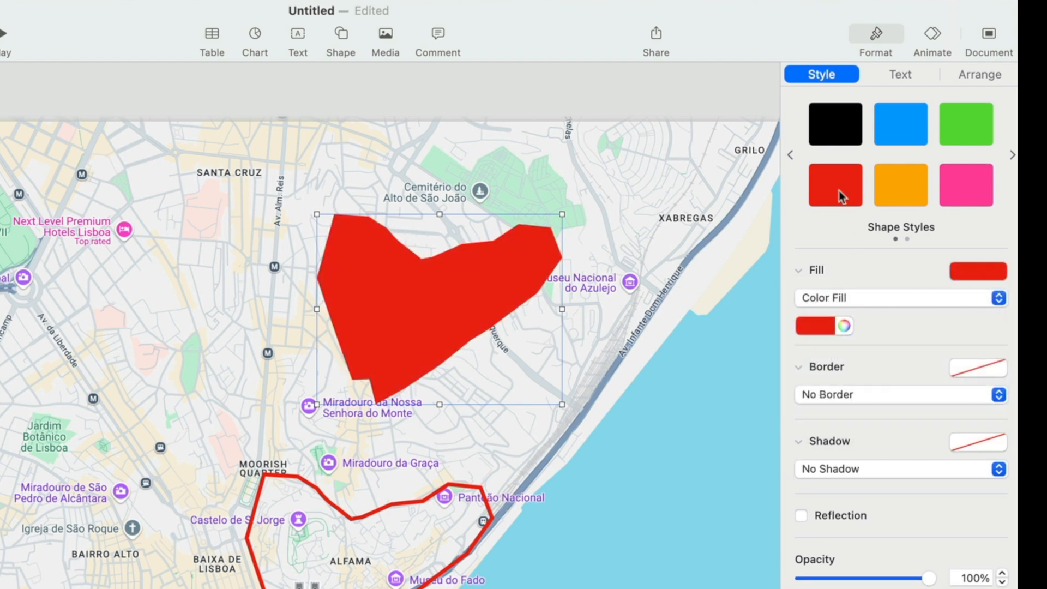
{"action": "left_click_drag", "start_coordinate": [926, 582], "coordinate": [852, 580]}
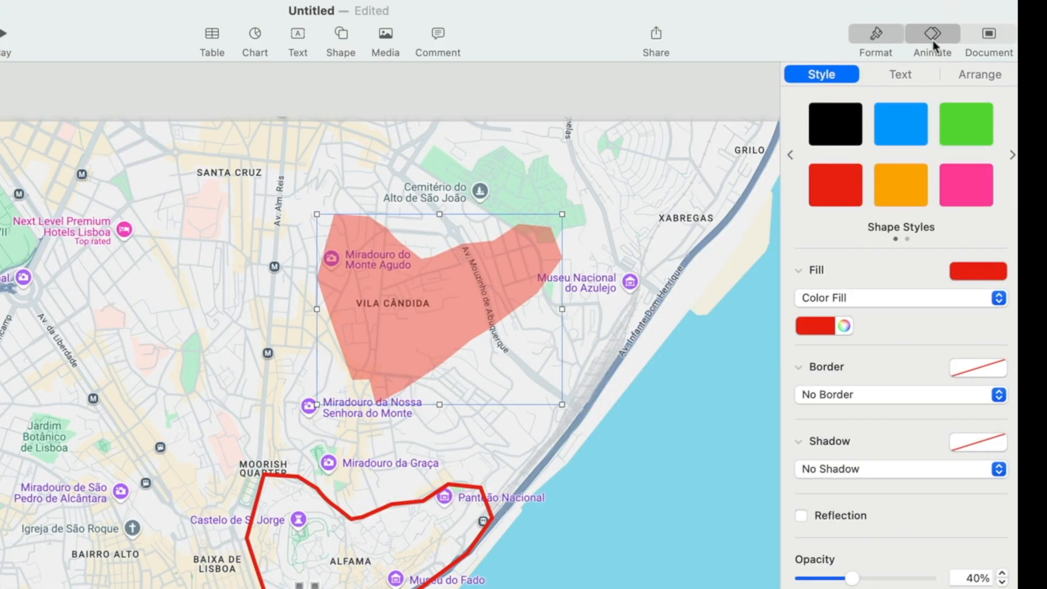
Add a Fade and Scale build-in effect to the red filled shape, with scale 100% and duration 1 s.
{"action": "left_click", "coordinate": [987, 49]}
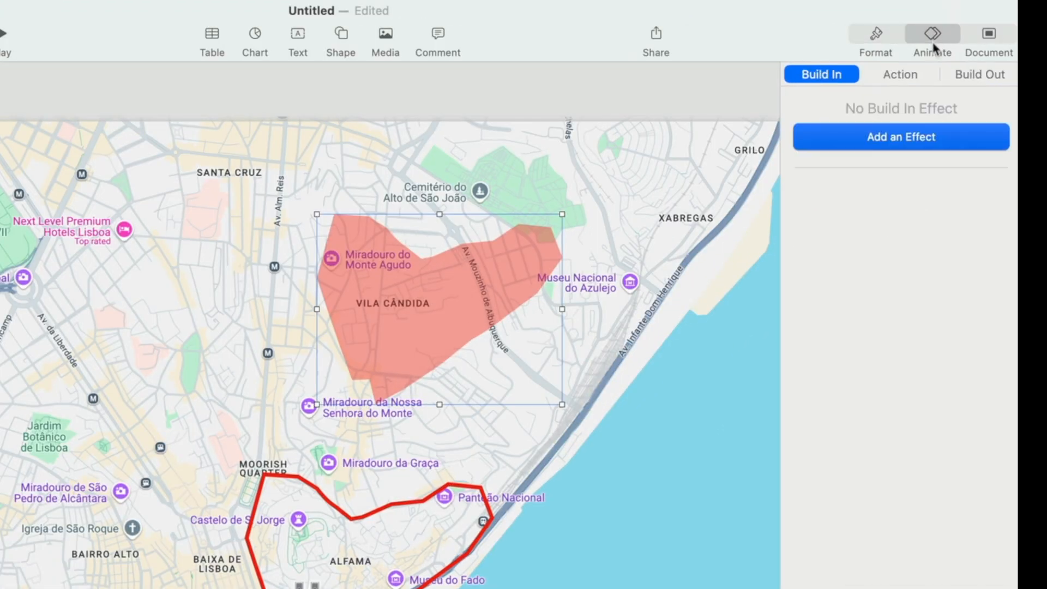
{"action": "left_click", "coordinate": [905, 136]}
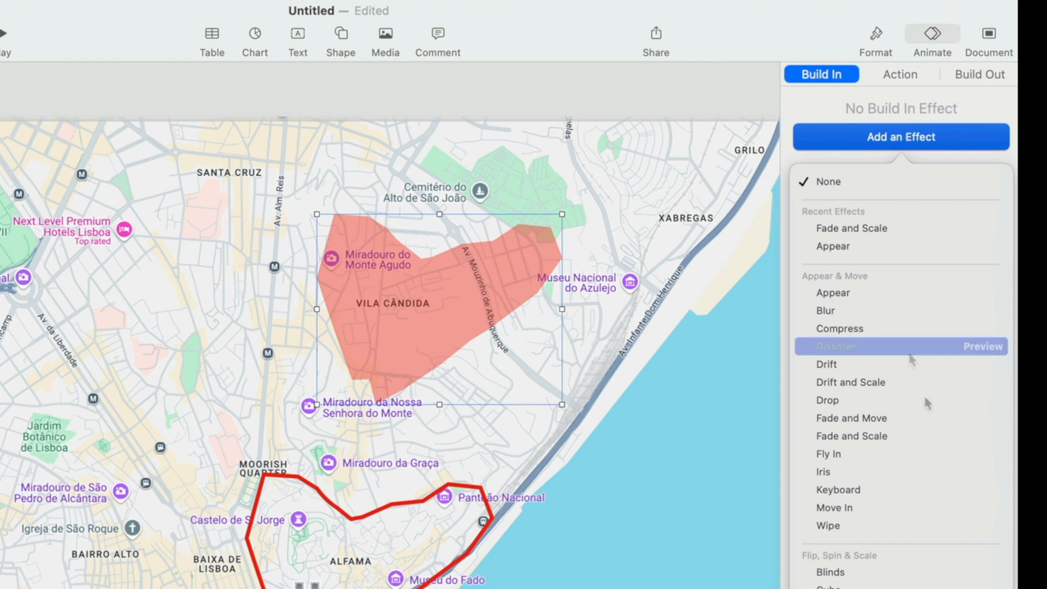
{"action": "left_click", "coordinate": [908, 435]}
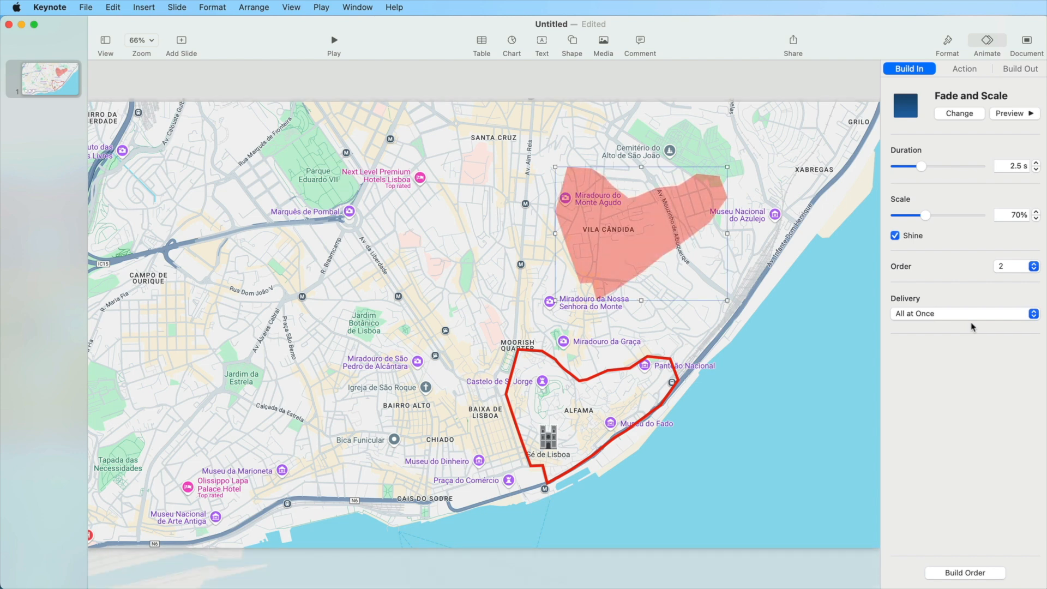
{"action": "left_click", "coordinate": [1016, 216]}
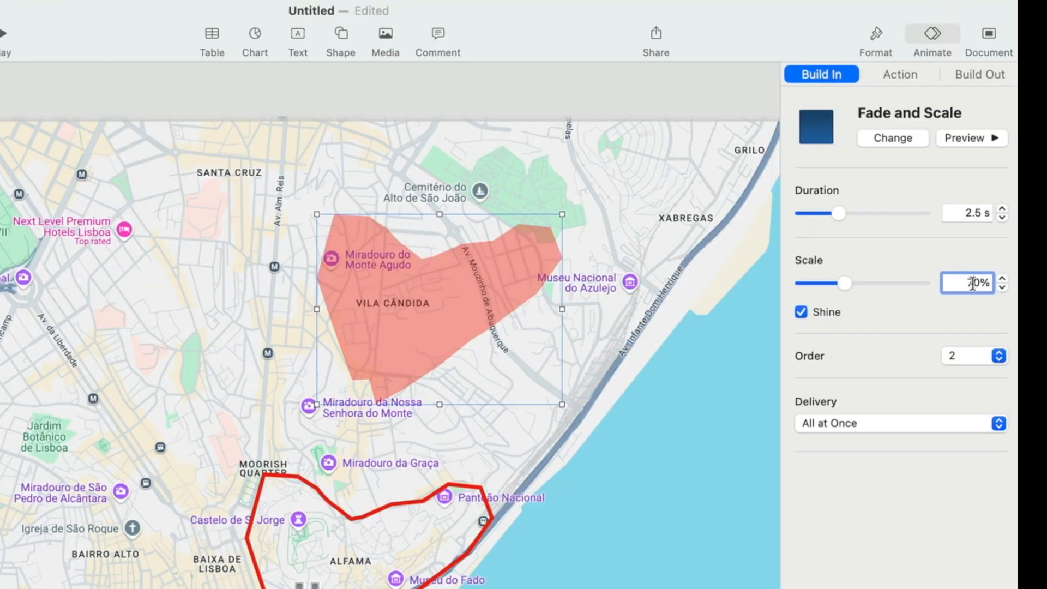
{"action": "double_click", "coordinate": [973, 284]}
{"action": "type", "text": "100"}
{"action": "key", "text": "Tab"}
{"action": "type", "text": "1"}
{"action": "key", "text": "Return"}
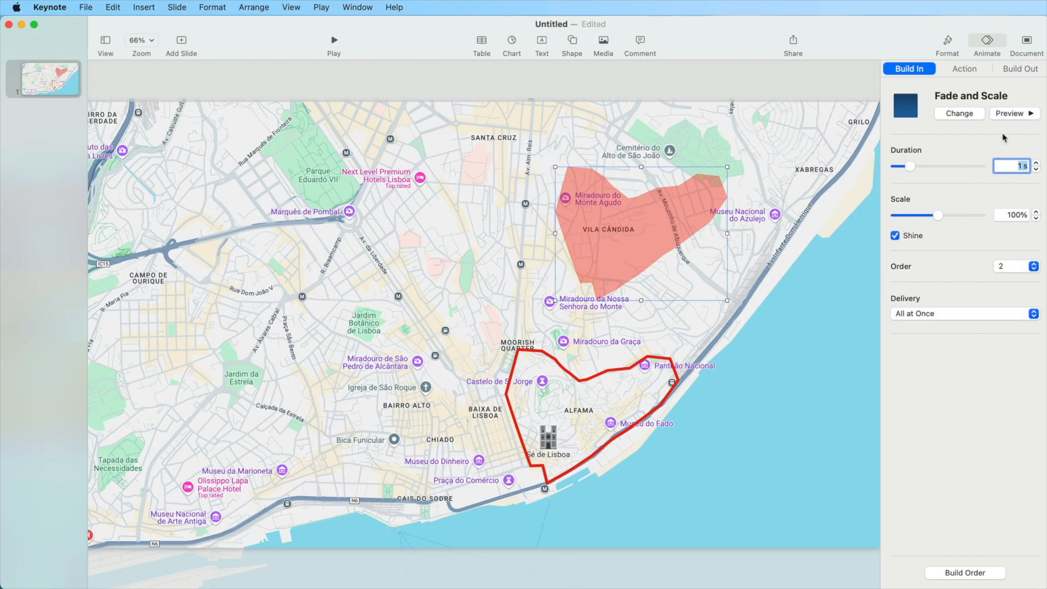
Turn off Shine for the filled shape's Fade and Scale effect, previewing the build before and after the change.
{"action": "left_click", "coordinate": [1009, 115]}
{"action": "left_click", "coordinate": [895, 236]}
{"action": "left_click", "coordinate": [1011, 113]}
{"action": "left_click", "coordinate": [818, 355]}
Move the red filled shape down so it lines up exactly with the Alfama outline.
{"action": "left_click", "coordinate": [629, 223]}
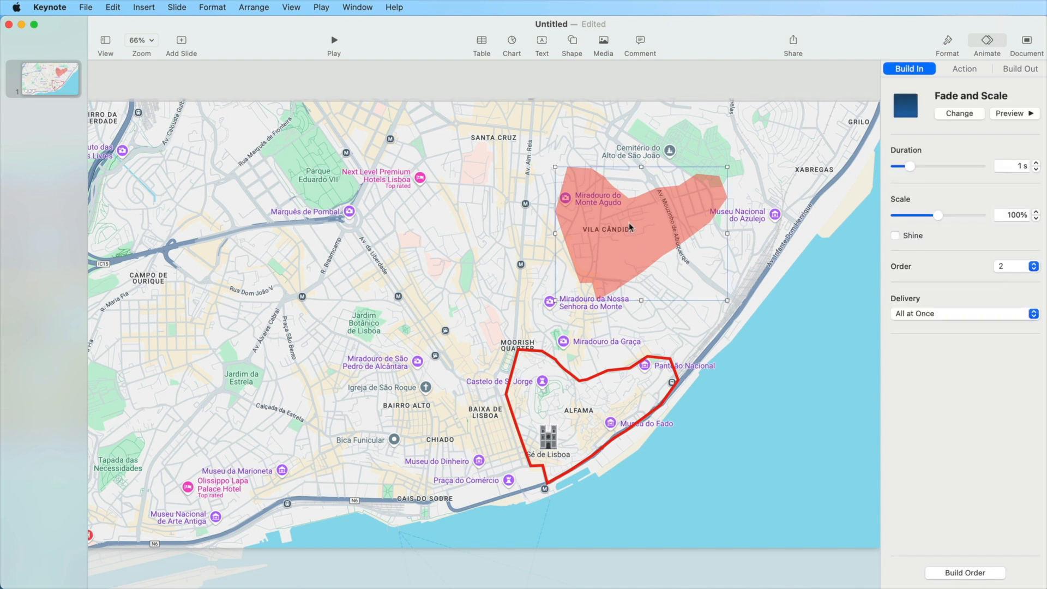
{"action": "left_click_drag", "start_coordinate": [637, 226], "coordinate": [593, 409]}
{"action": "left_click", "coordinate": [798, 420]}
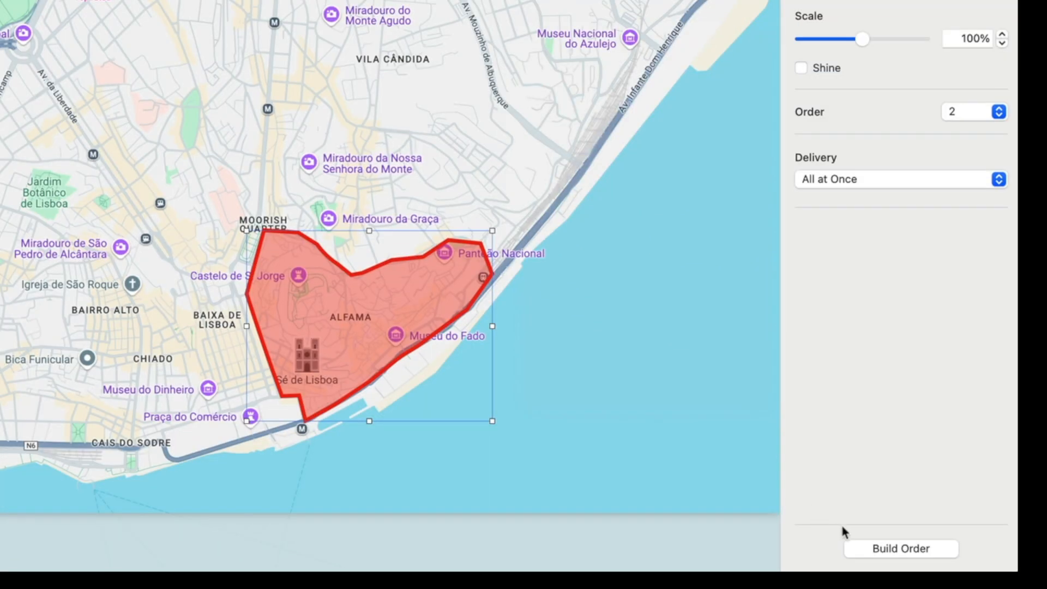
In the build order, set the filled shape's Fade and Scale to start After Build 1 and preview the builds.
{"action": "left_click", "coordinate": [957, 572]}
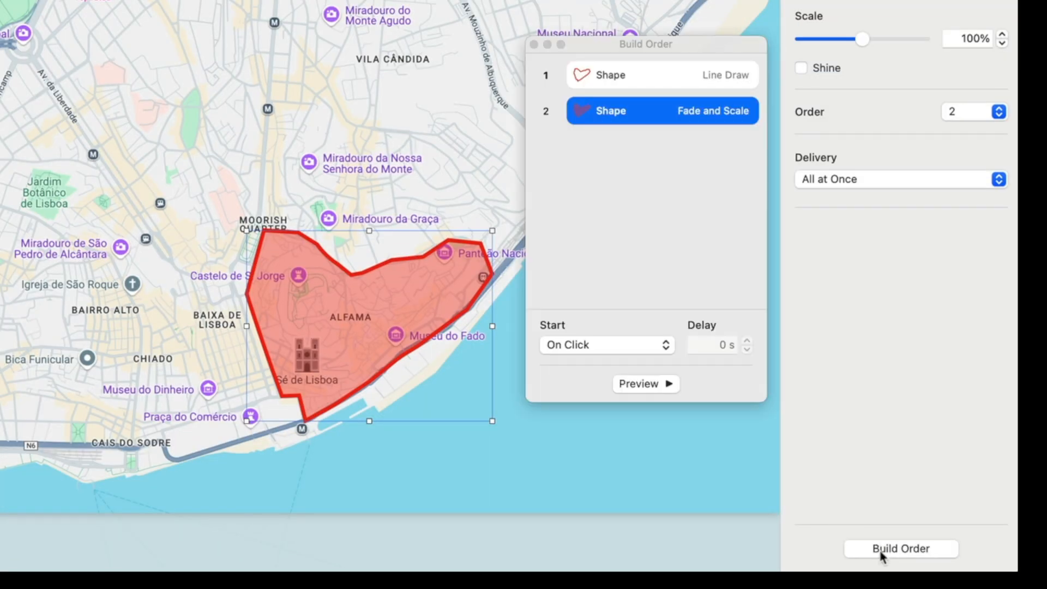
{"action": "left_click", "coordinate": [613, 75]}
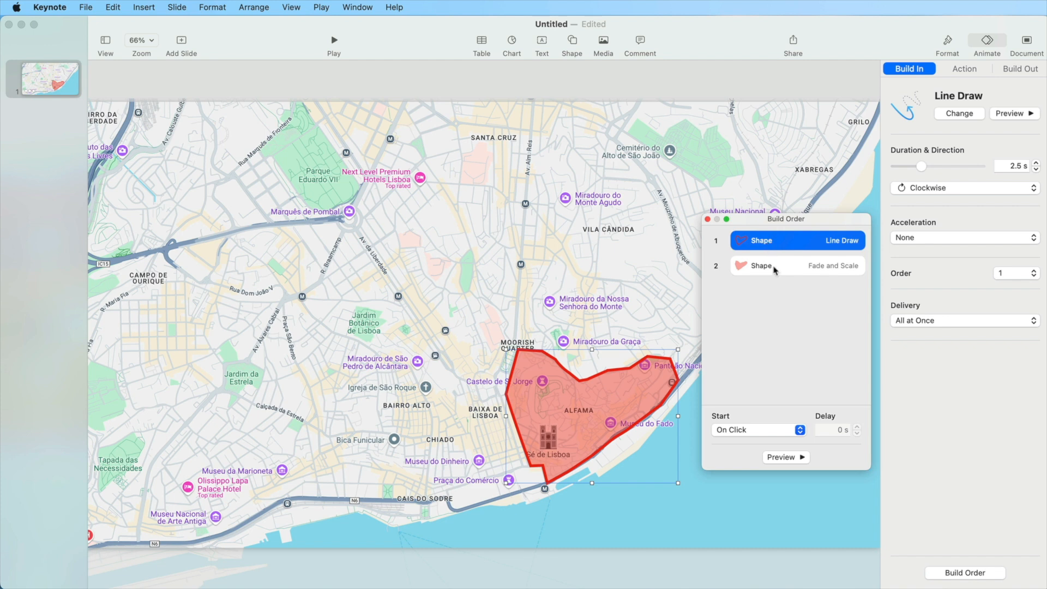
{"action": "left_click", "coordinate": [773, 268]}
{"action": "left_click", "coordinate": [767, 429]}
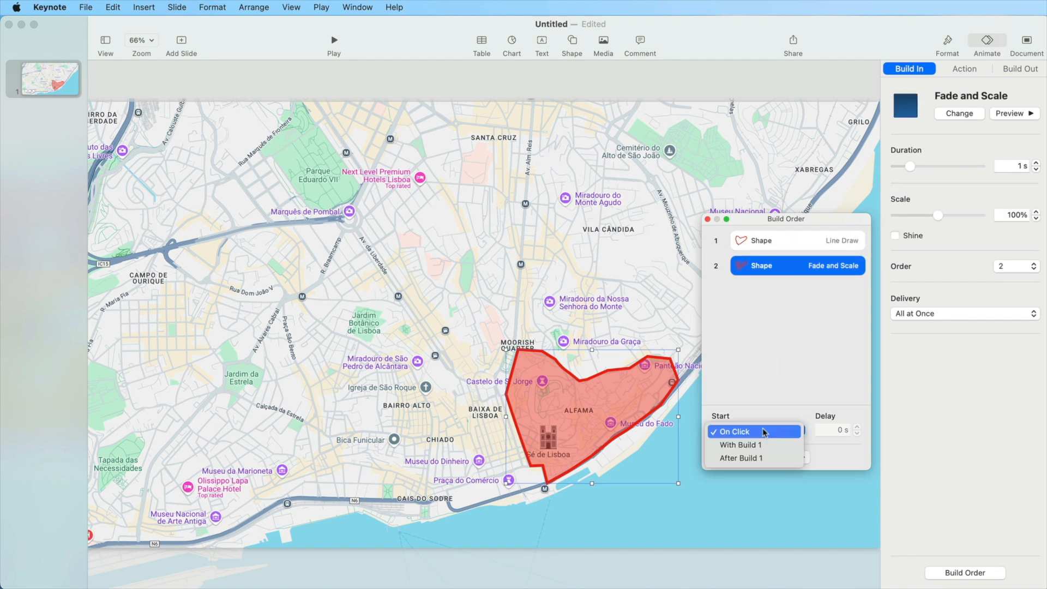
{"action": "left_click", "coordinate": [783, 462]}
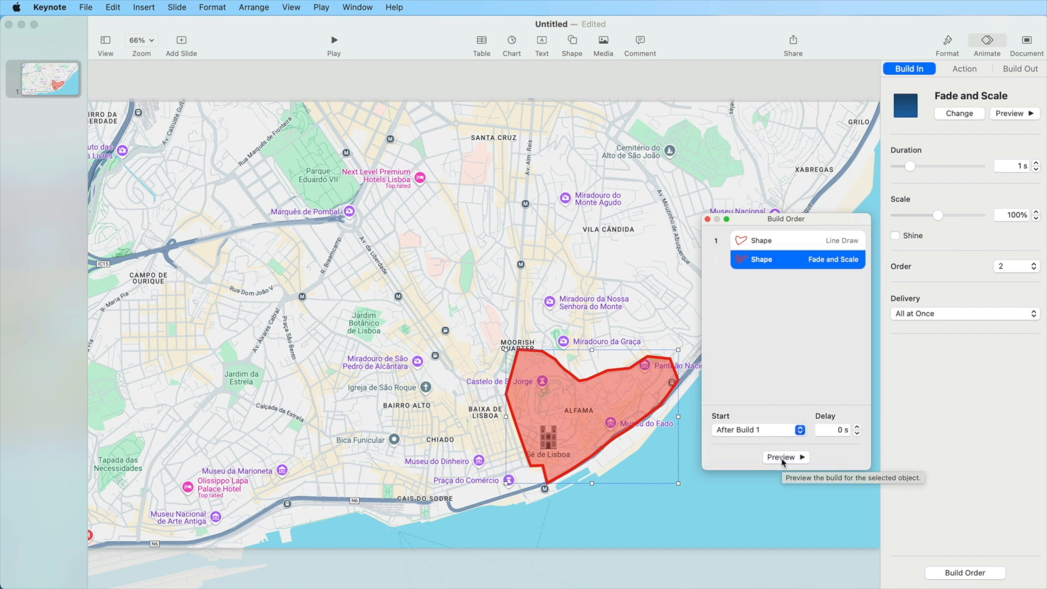
{"action": "left_click", "coordinate": [783, 459]}
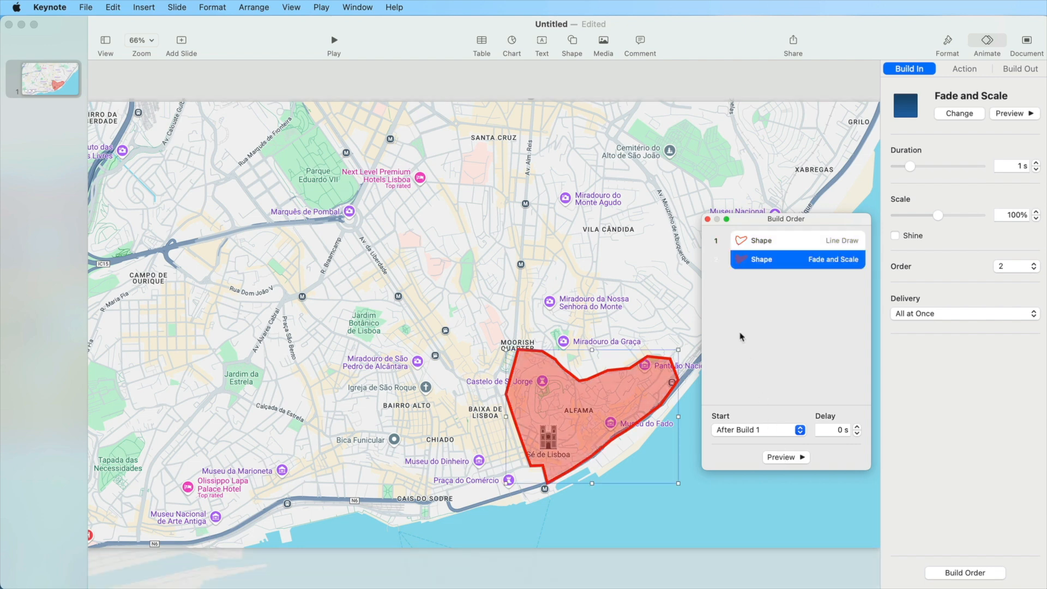
{"action": "left_click", "coordinate": [708, 219]}
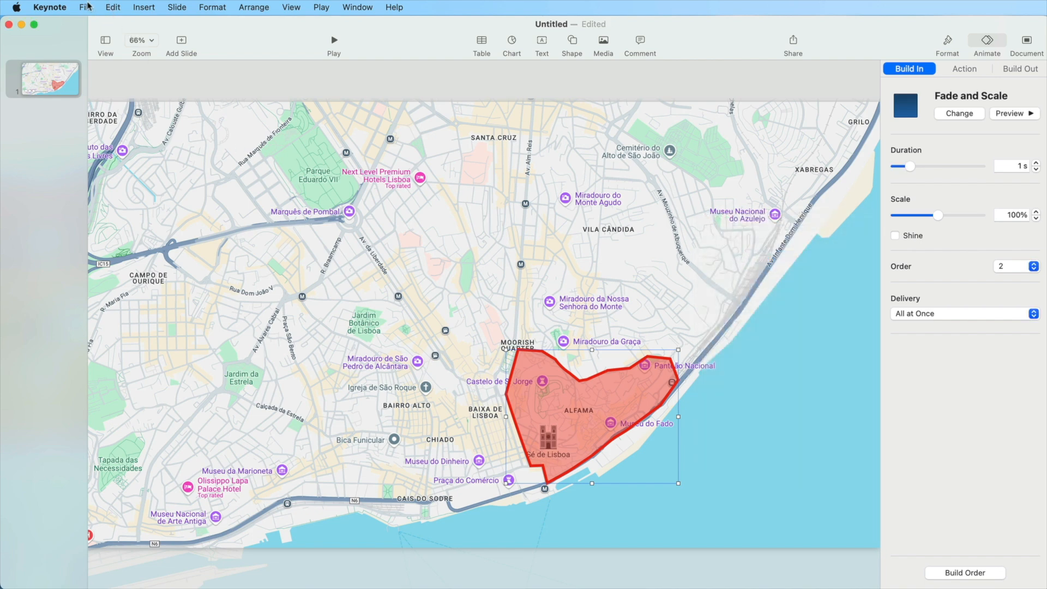
Export the presentation as a self-playing 1920 x 1080 movie at 30 FPS in Apple ProRes 422, saved as Lisbon Area in the Lisbon Map folder.
{"action": "left_click", "coordinate": [87, 7]}
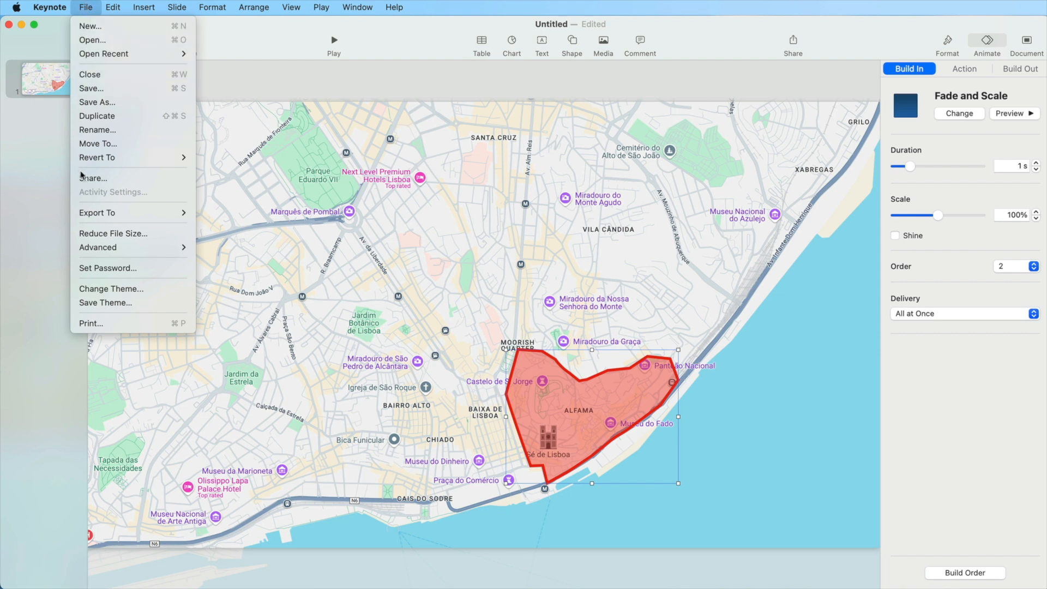
{"action": "mouse_move", "coordinate": [148, 215]}
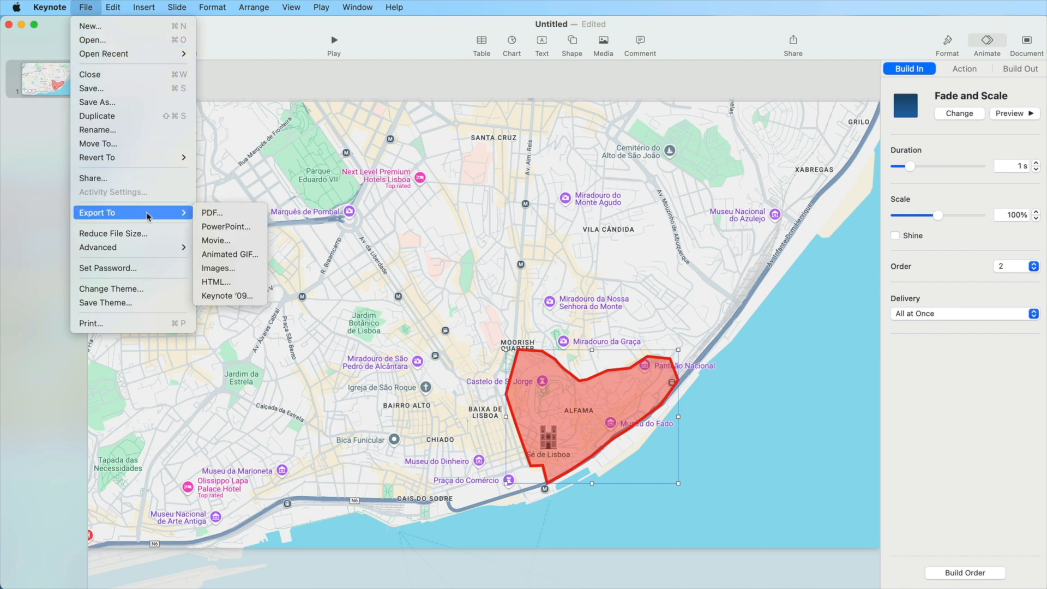
{"action": "left_click", "coordinate": [253, 243]}
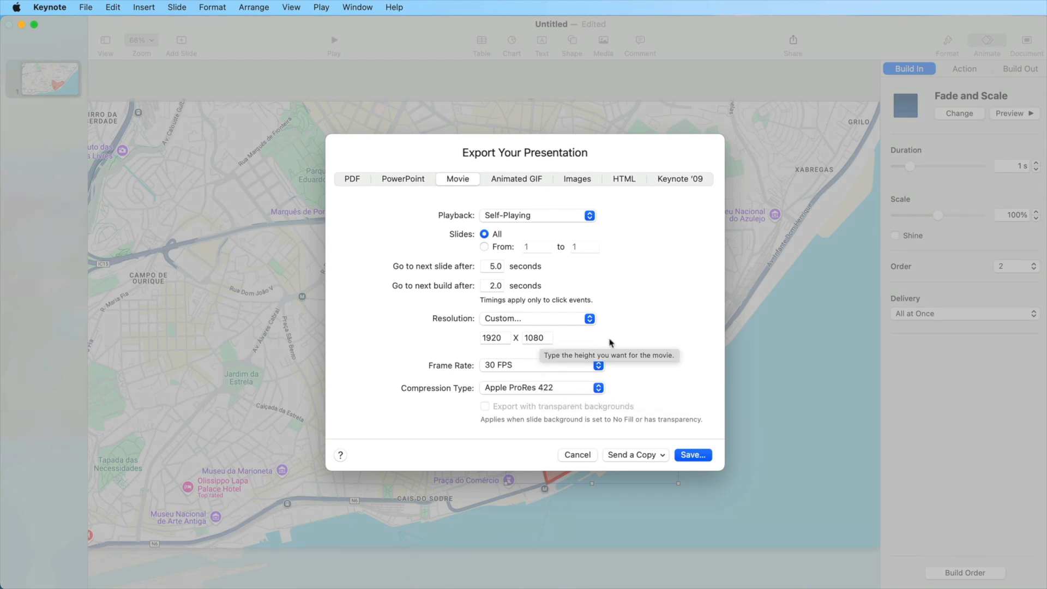
{"action": "left_click", "coordinate": [692, 454]}
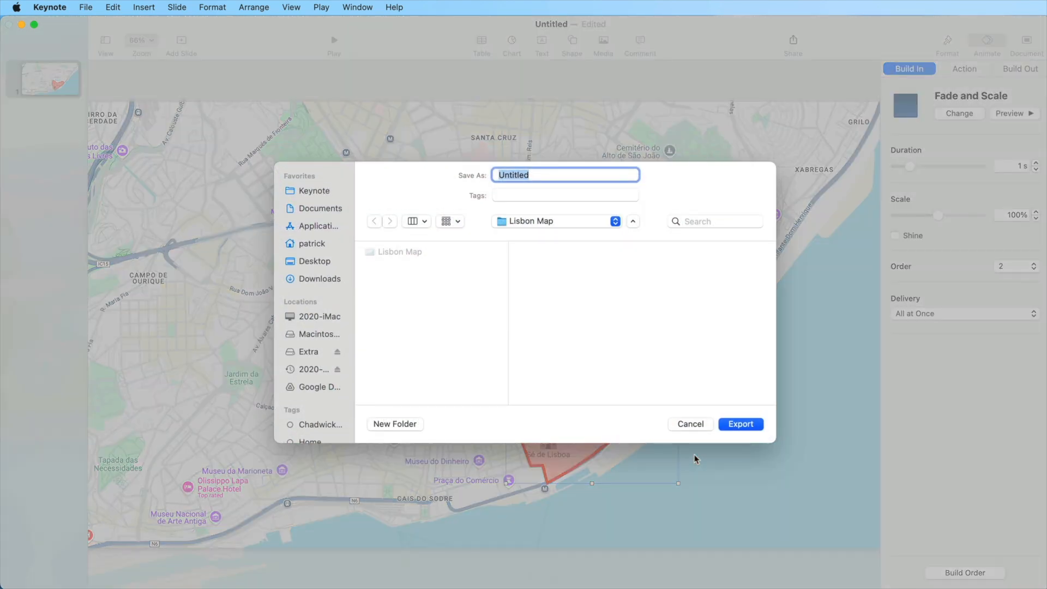
{"action": "type", "text": "Lisbon Area"}
{"action": "left_click", "coordinate": [748, 425]}
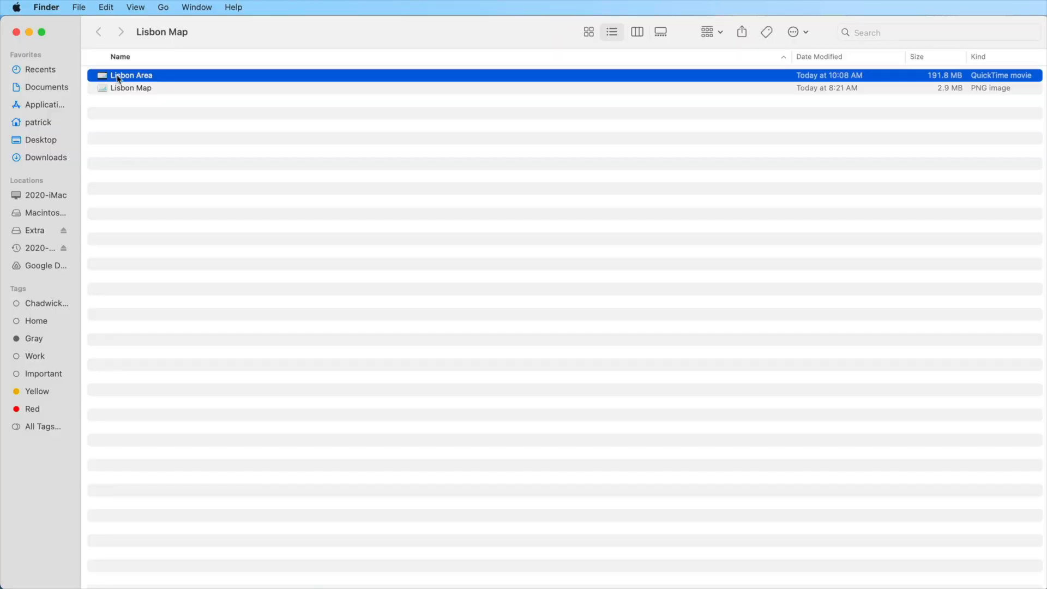
Open the exported Lisbon Area movie from the Lisbon Map folder in QuickTime Player and play it.
{"action": "right_click", "coordinate": [115, 76]}
{"action": "mouse_move", "coordinate": [155, 96]}
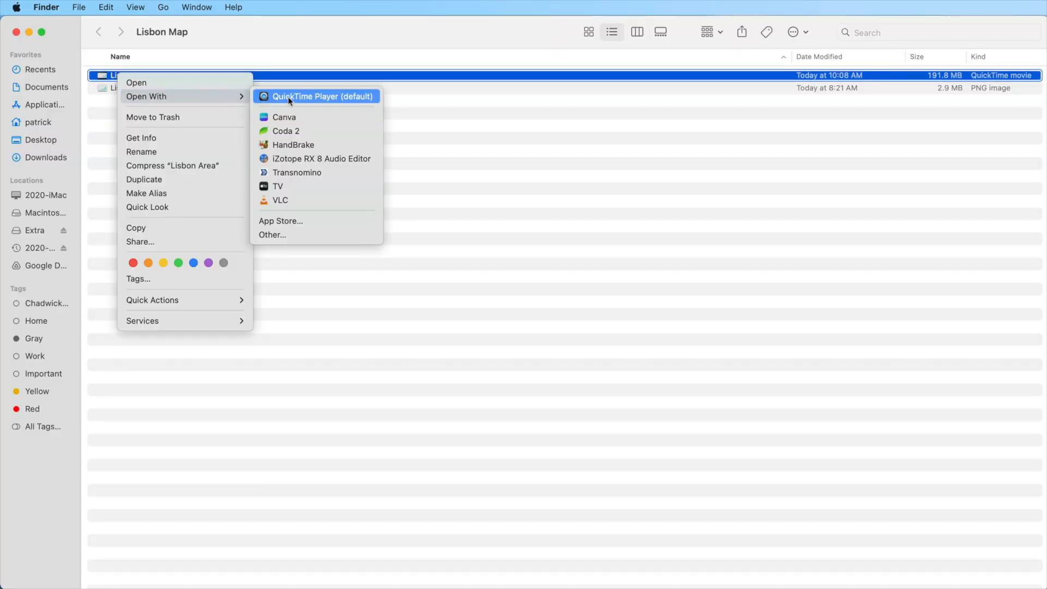
{"action": "left_click", "coordinate": [290, 101]}
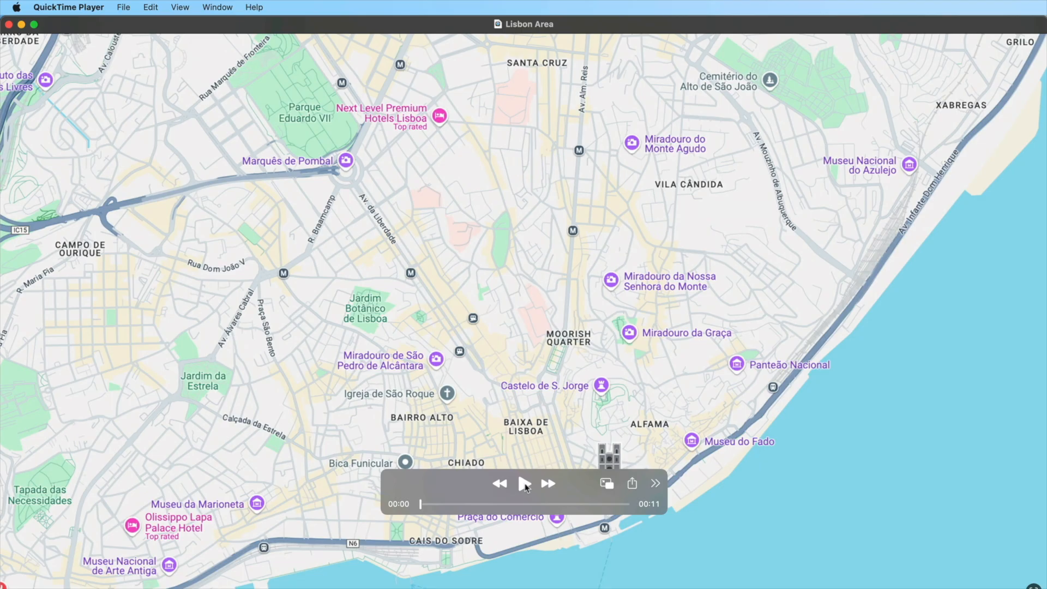
{"action": "left_click", "coordinate": [525, 484]}
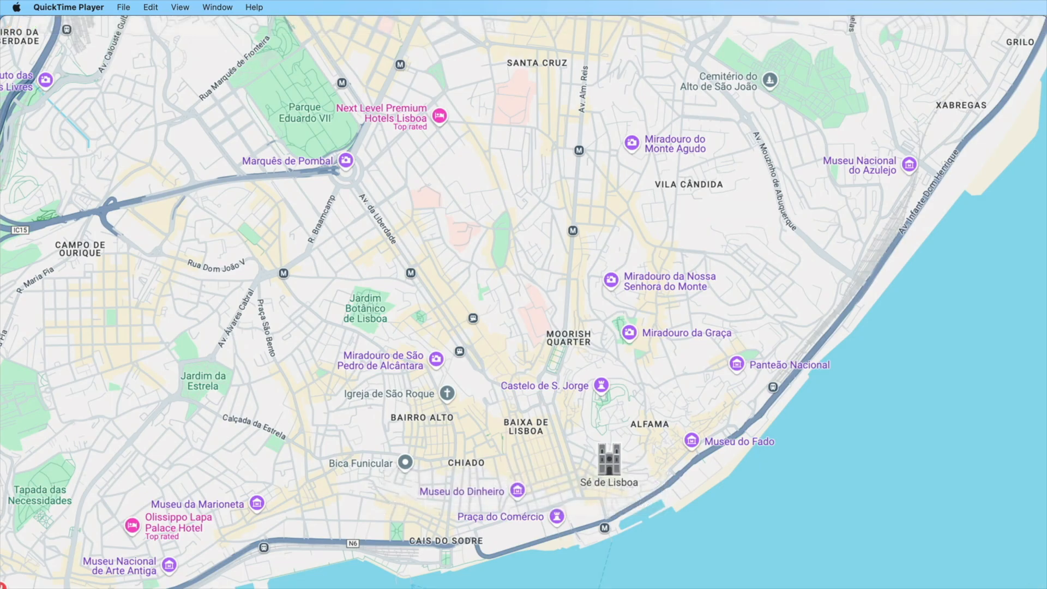